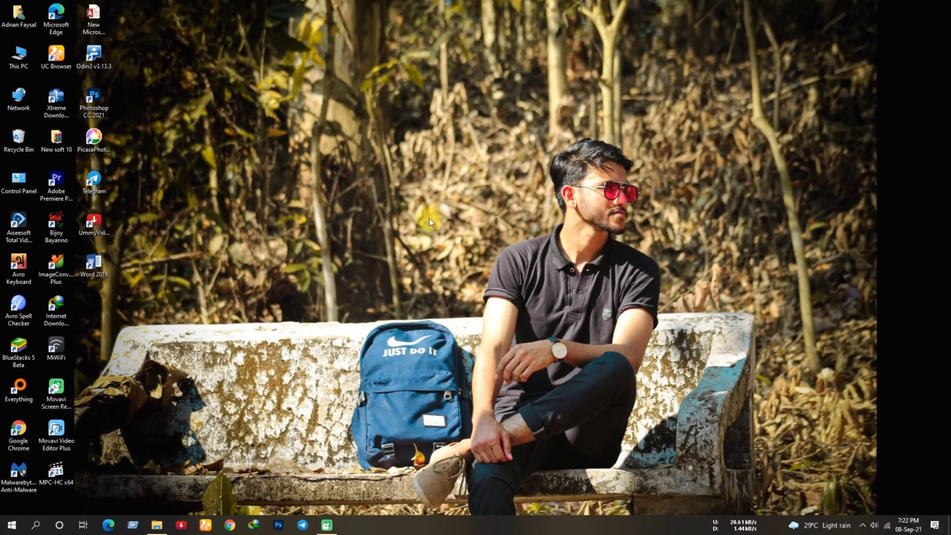
- Browse the Splash folder's Template, Splash tool, BMP(s) and Designs subfolders, then open Splash Template.psd
{"action": "left_click", "coordinate": [156, 524]}
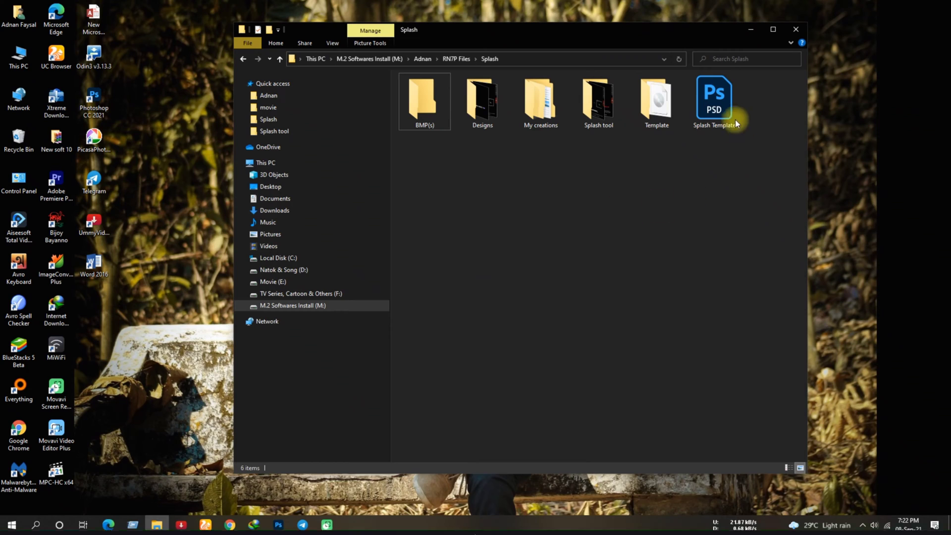
{"action": "left_click", "coordinate": [716, 121]}
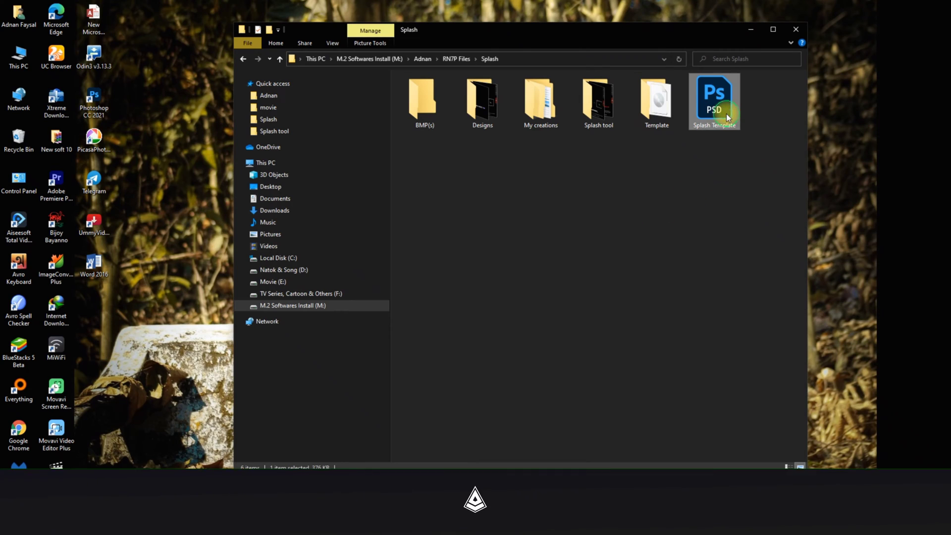
{"action": "left_click", "coordinate": [698, 153]}
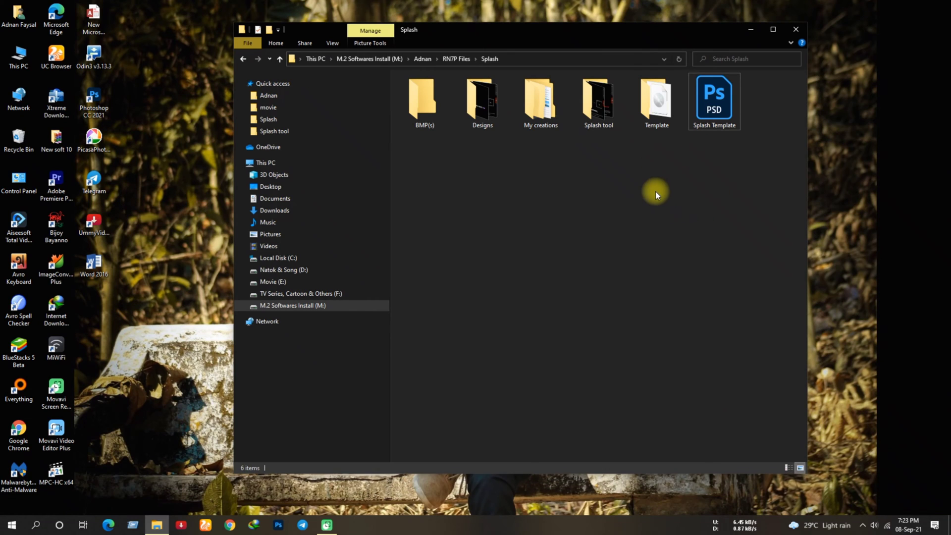
{"action": "left_click", "coordinate": [661, 120]}
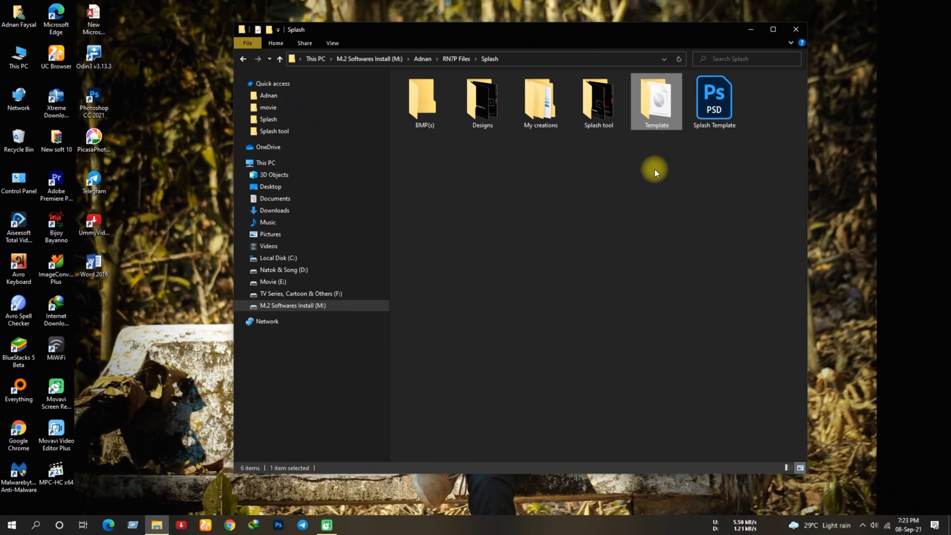
{"action": "left_click", "coordinate": [604, 117]}
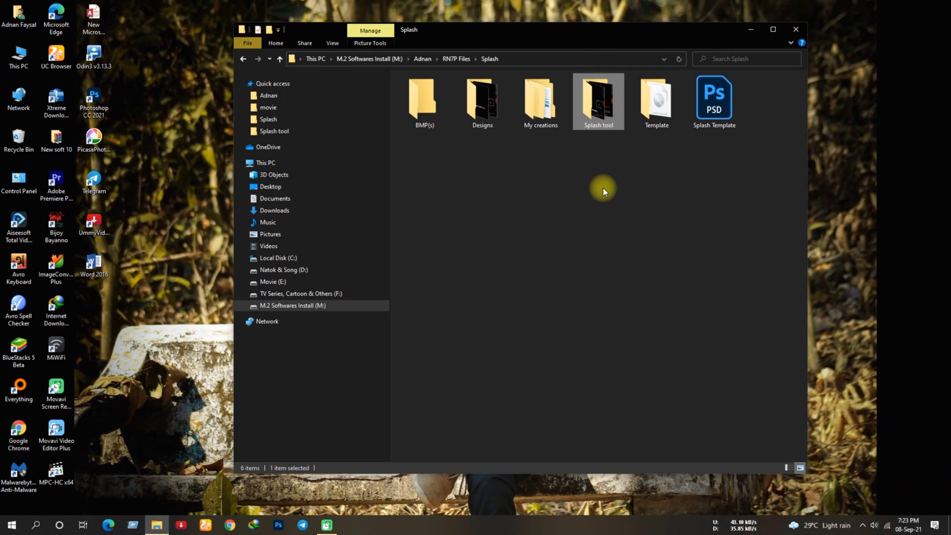
{"action": "left_click", "coordinate": [417, 112]}
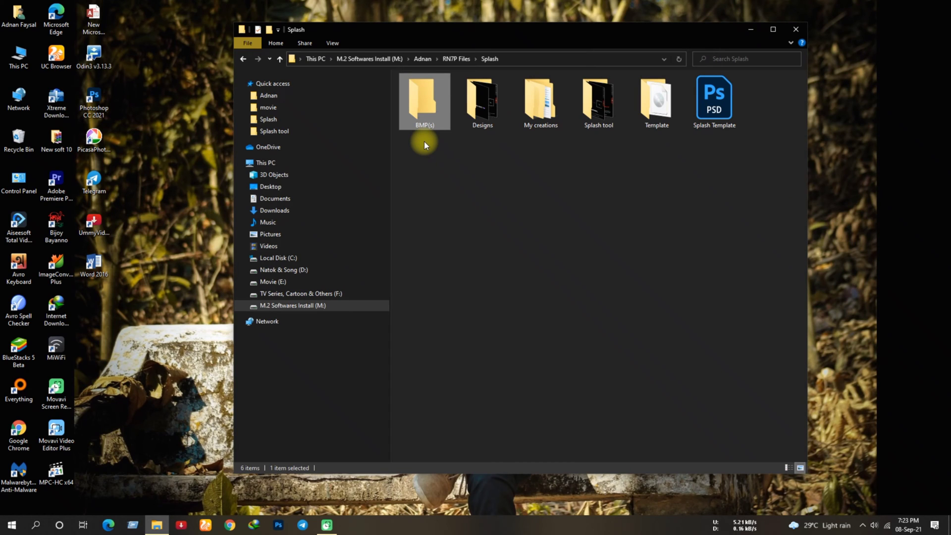
{"action": "left_click", "coordinate": [483, 129]}
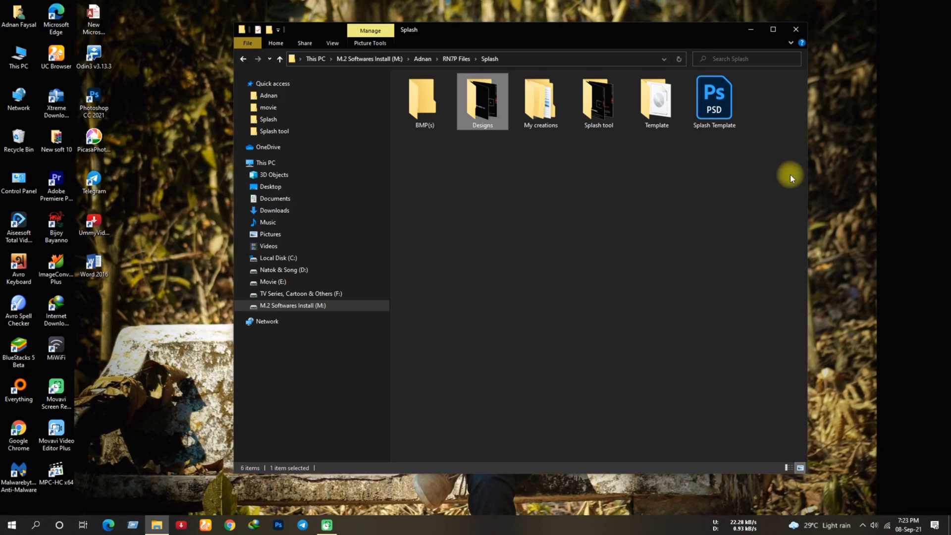
{"action": "left_click", "coordinate": [720, 115]}
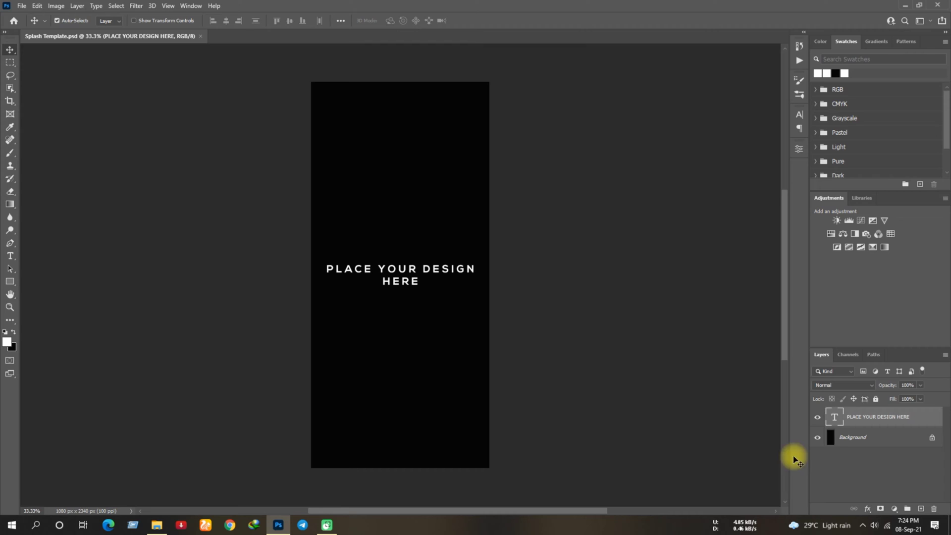
- Hide the PLACE YOUR DESIGN HERE text layer and open the Designs folder
{"action": "left_click", "coordinate": [817, 418]}
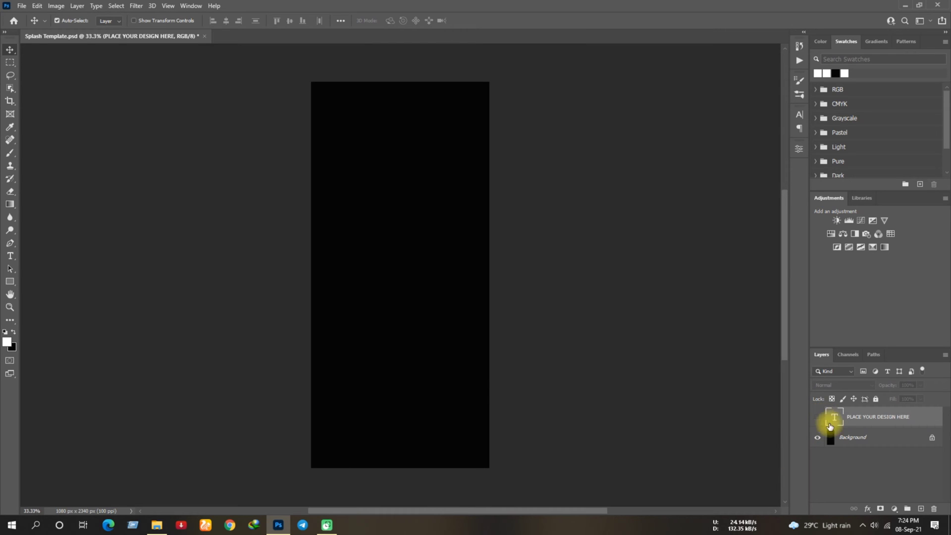
{"action": "left_click", "coordinate": [156, 524]}
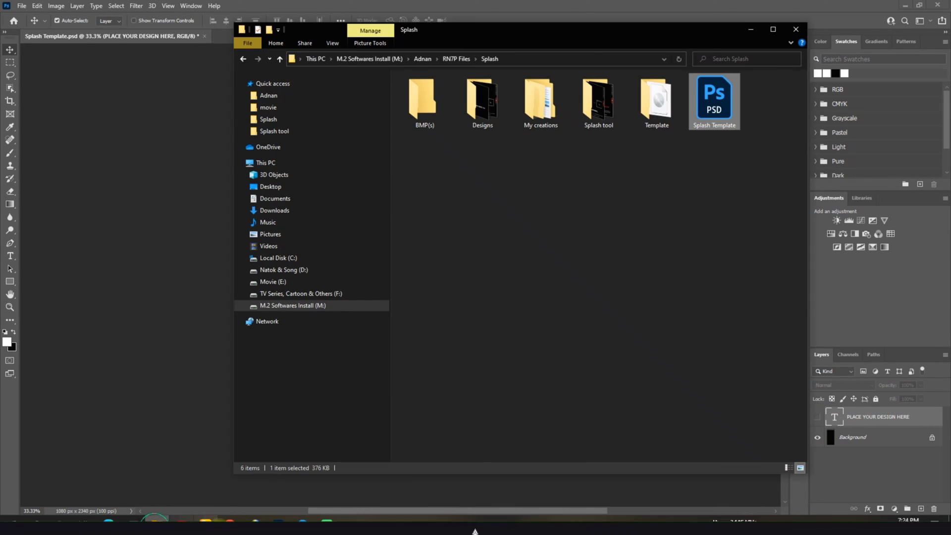
{"action": "double_click", "coordinate": [486, 128]}
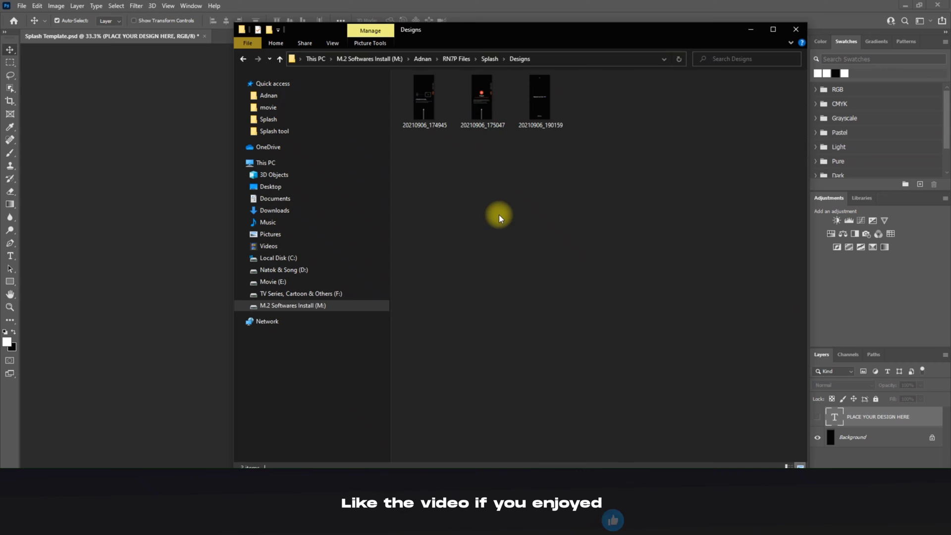
- Preview the 20210906_190159, Oops! error and fastboot mode designs, then close the viewer
{"action": "left_click", "coordinate": [539, 117]}
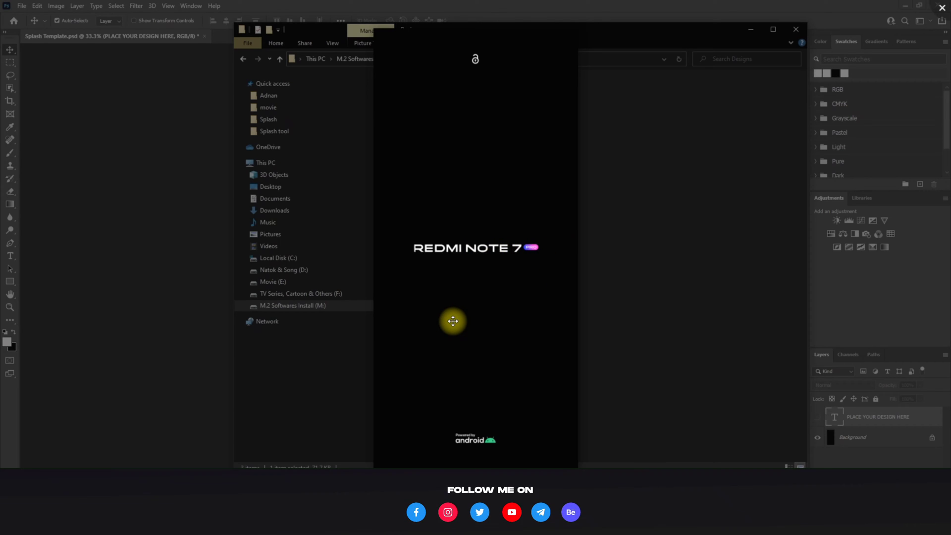
{"action": "key", "text": "Left"}
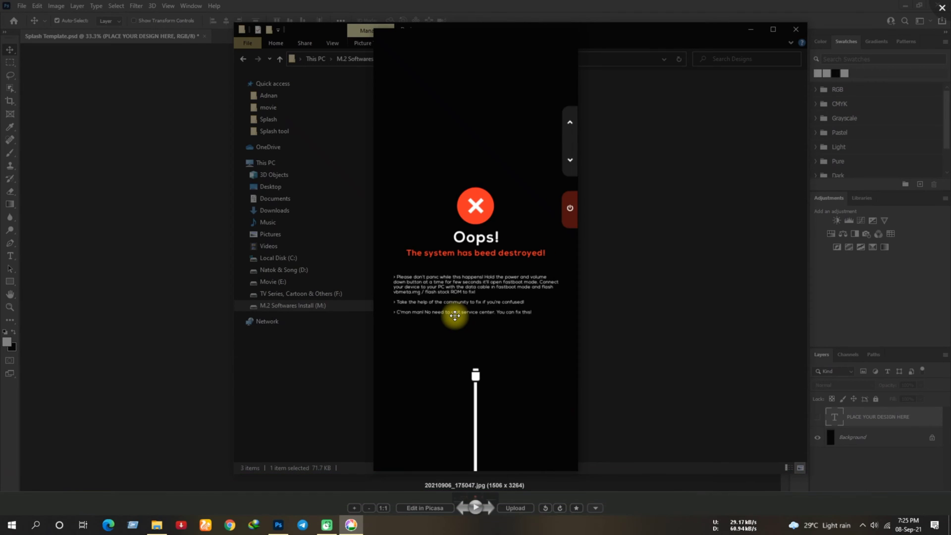
{"action": "key", "text": "Left"}
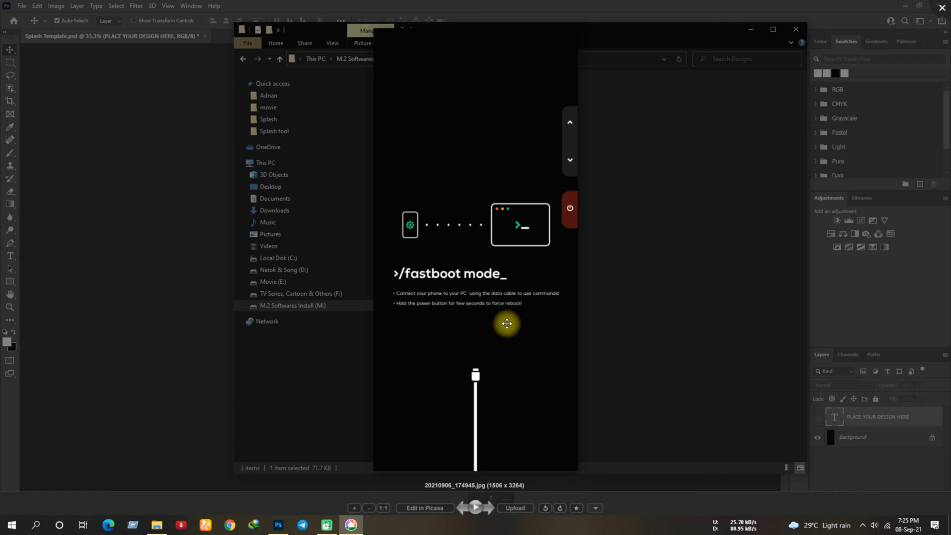
{"action": "left_click", "coordinate": [942, 7]}
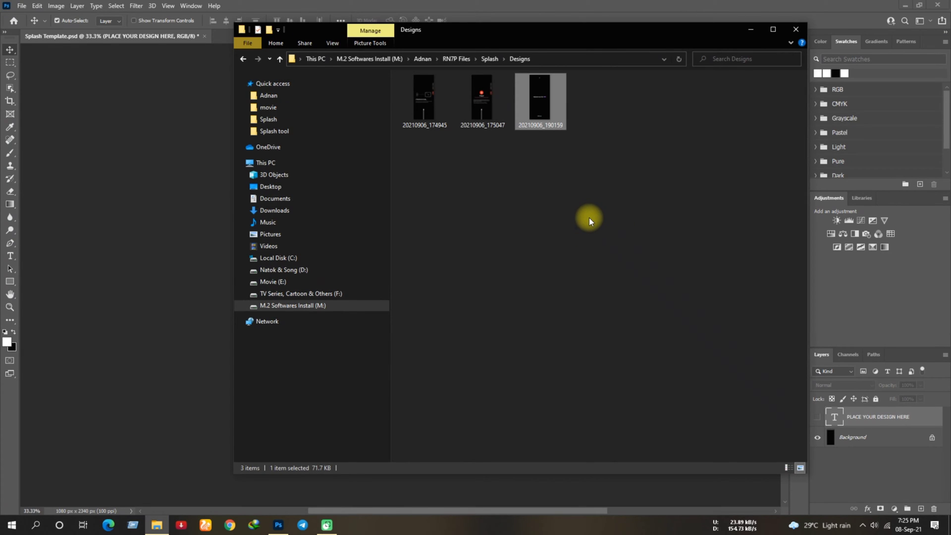
- Place the 20210906_190159 design onto the canvas and confirm the image stays 1080×2340 px
{"action": "left_click_drag", "start_coordinate": [539, 96], "coordinate": [424, 293]}
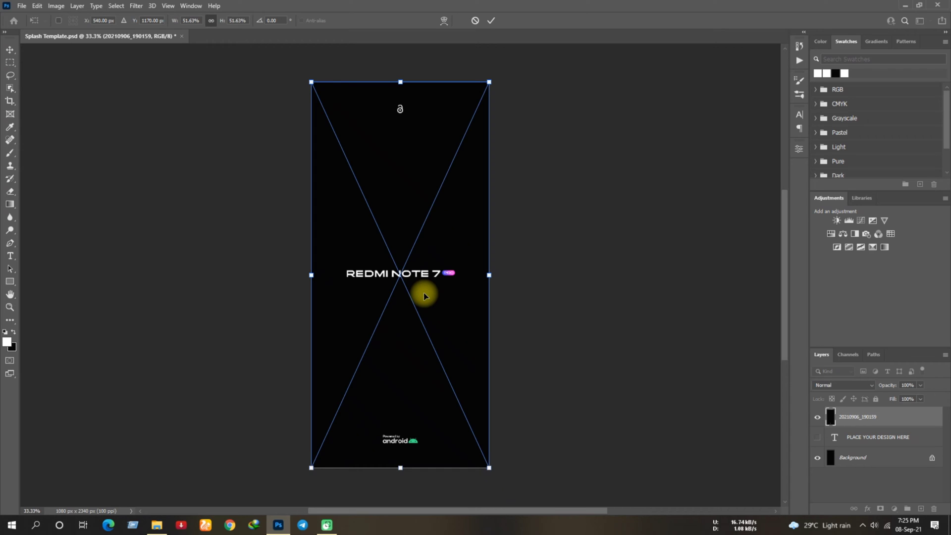
{"action": "key", "text": "Return"}
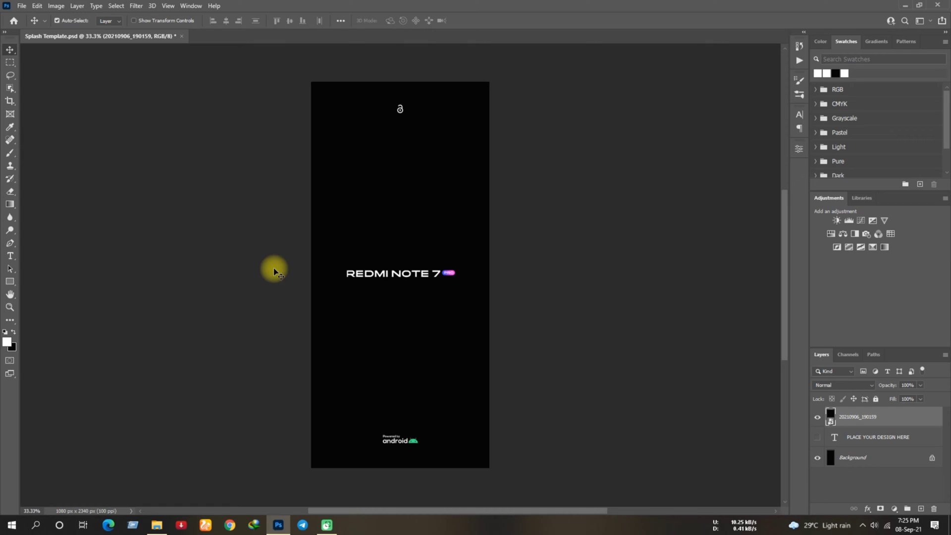
{"action": "left_click", "coordinate": [56, 6]}
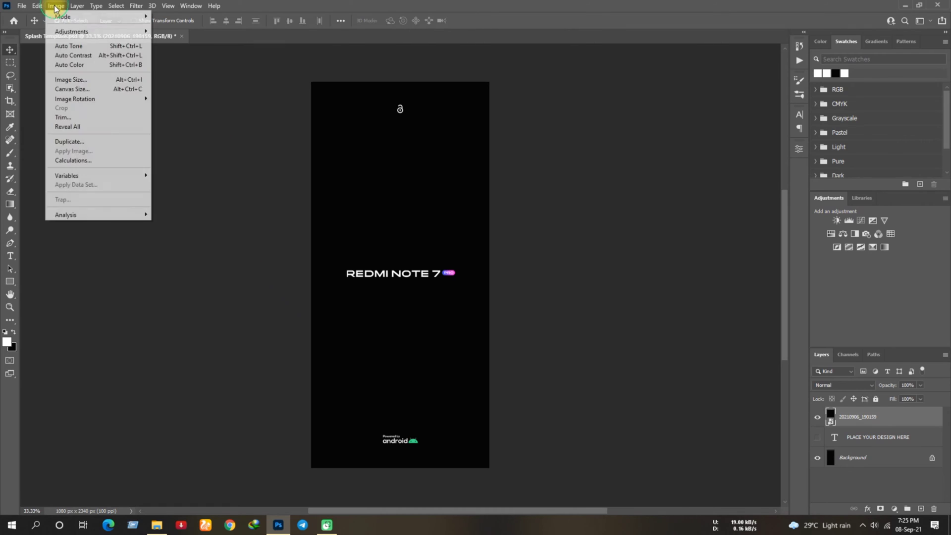
{"action": "left_click", "coordinate": [68, 78]}
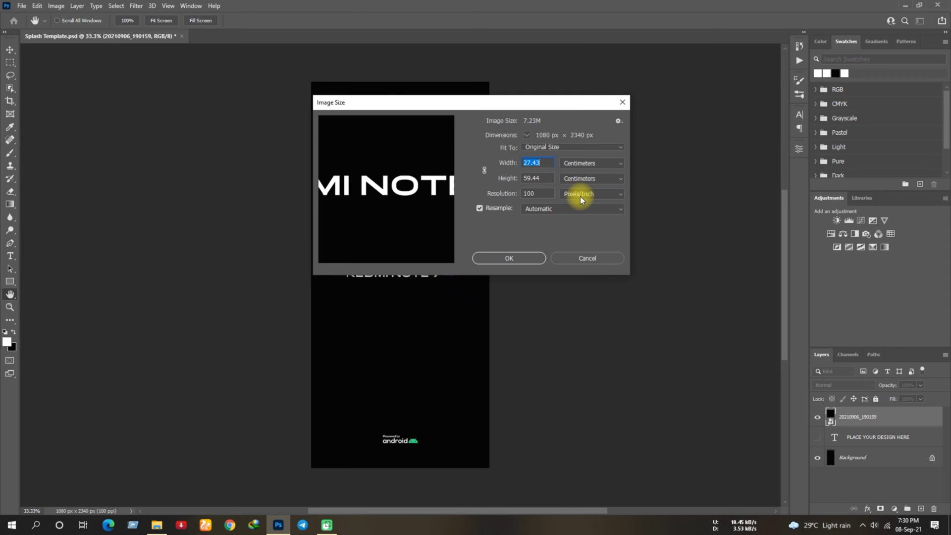
{"action": "left_click", "coordinate": [622, 102]}
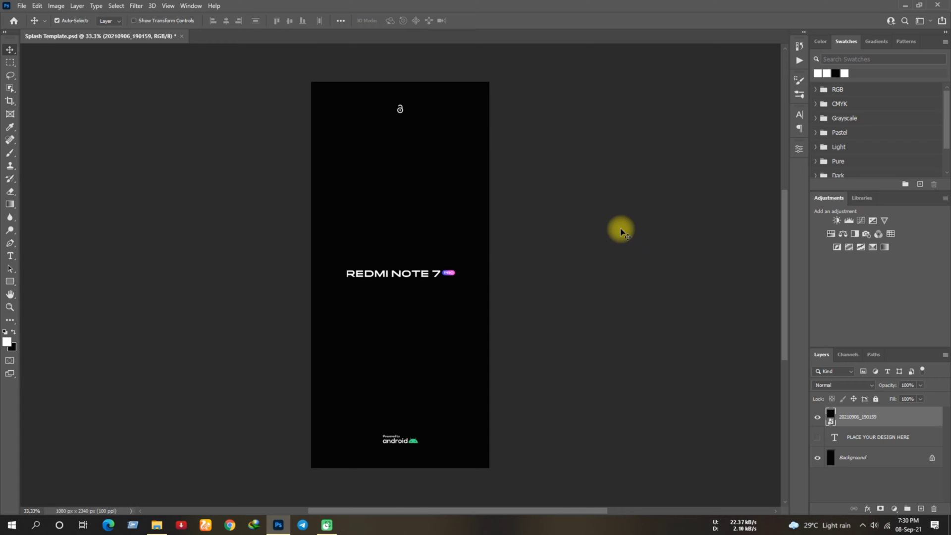
{"action": "left_click", "coordinate": [22, 6]}
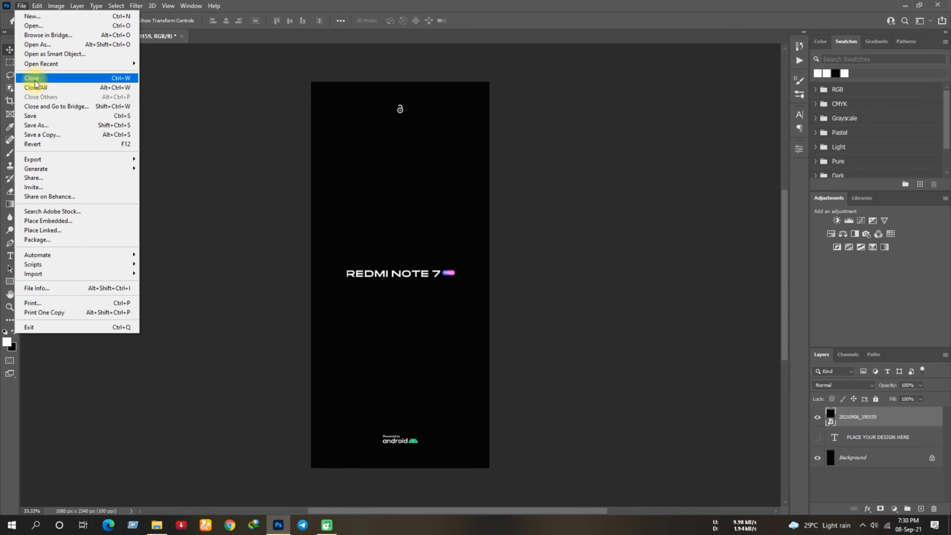
{"action": "left_click", "coordinate": [37, 126]}
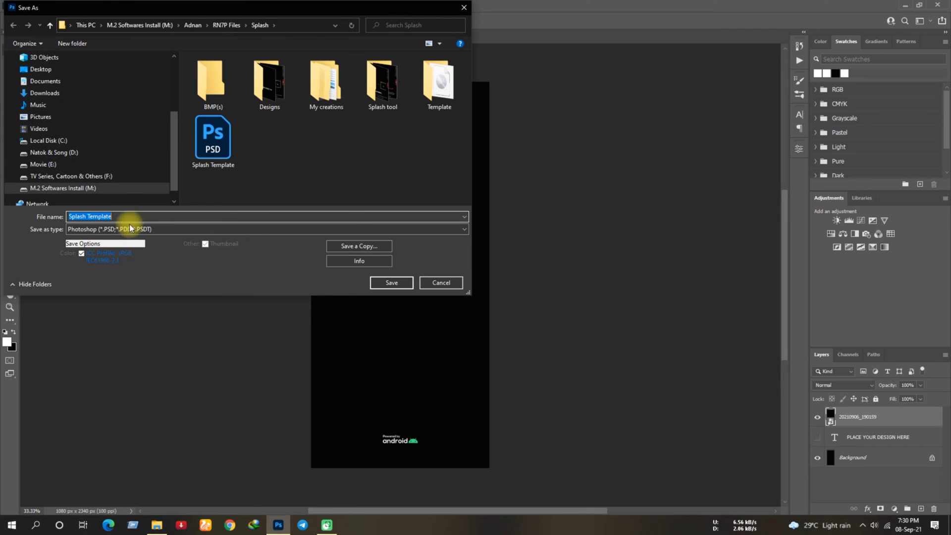
{"action": "left_click", "coordinate": [153, 230]}
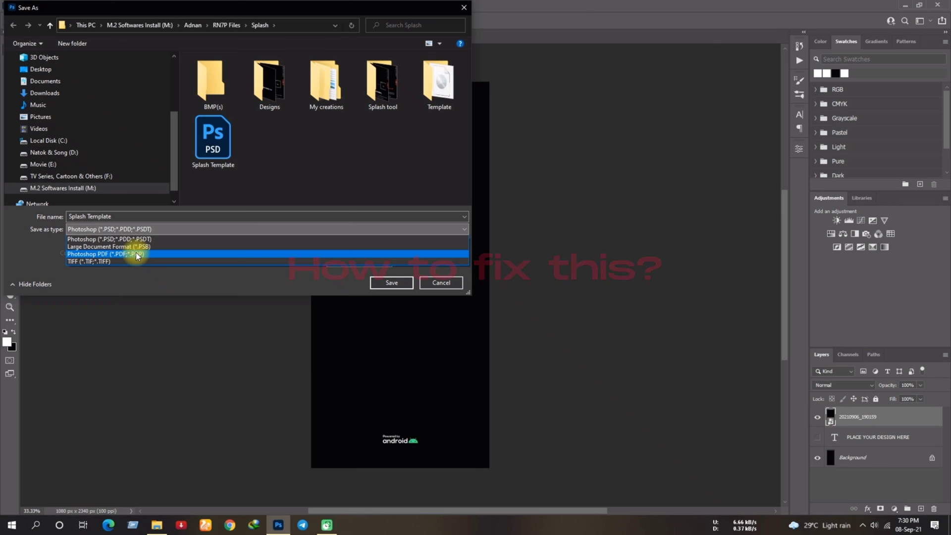
{"action": "left_click", "coordinate": [436, 281]}
{"action": "left_click", "coordinate": [431, 283]}
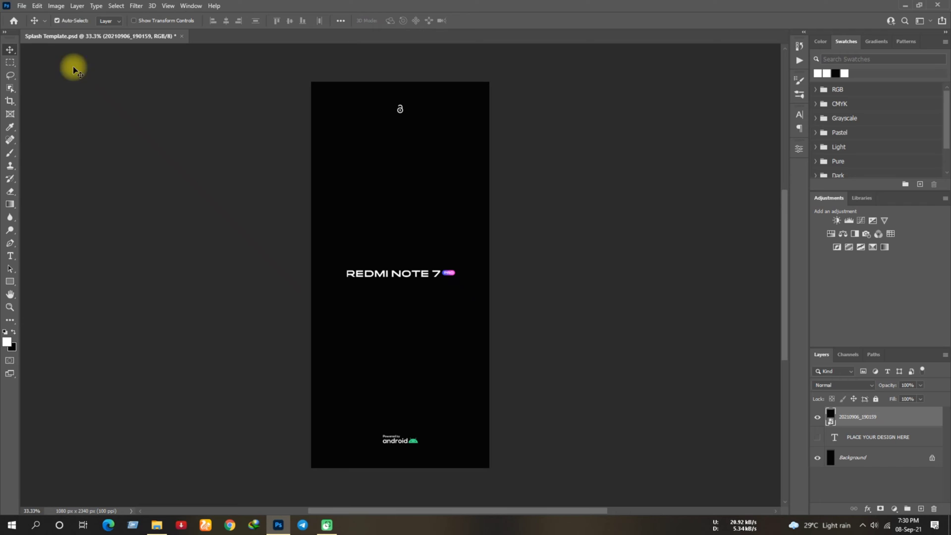
- Save a copy as a 24-bit Windows BMP named 1 in the BMP(s) folder
{"action": "left_click", "coordinate": [20, 6]}
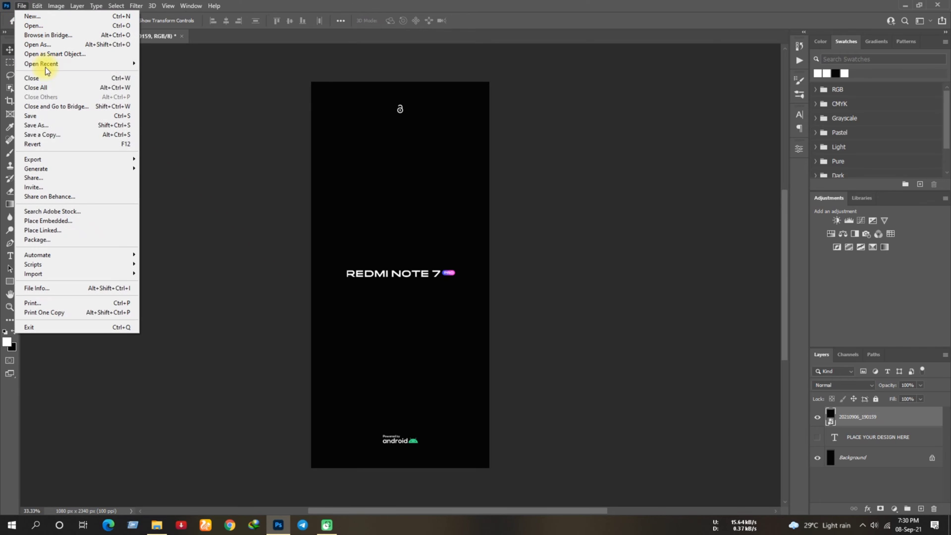
{"action": "left_click", "coordinate": [54, 138]}
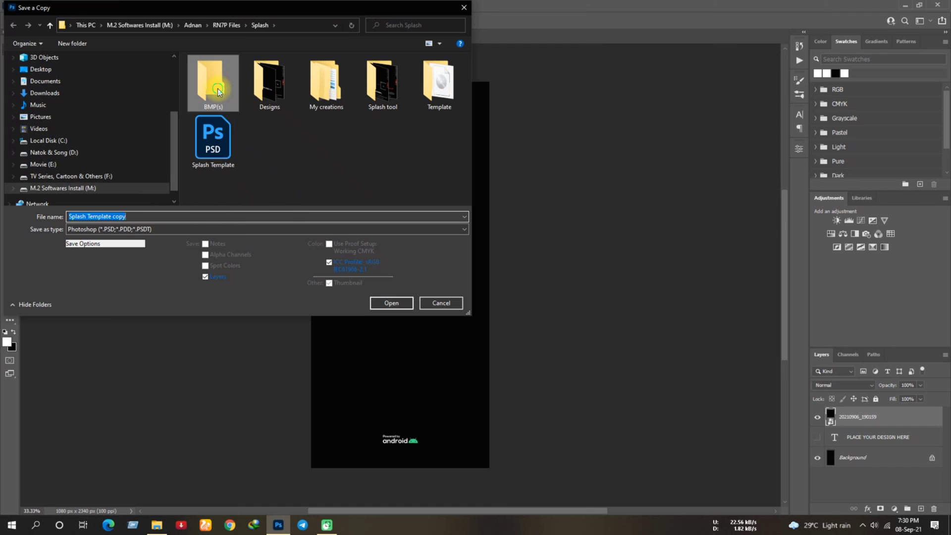
{"action": "double_click", "coordinate": [212, 83]}
{"action": "left_click", "coordinate": [139, 231]}
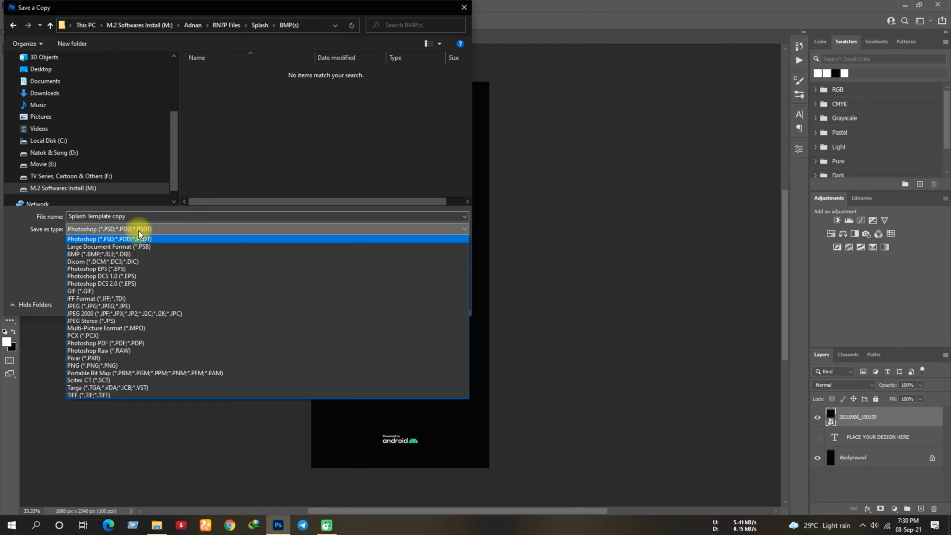
{"action": "left_click", "coordinate": [110, 257]}
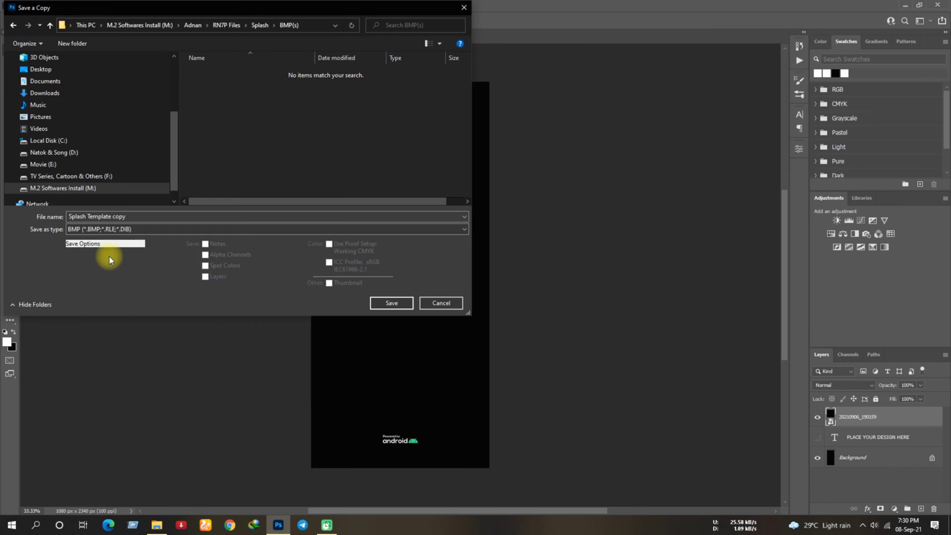
{"action": "left_click", "coordinate": [133, 215]}
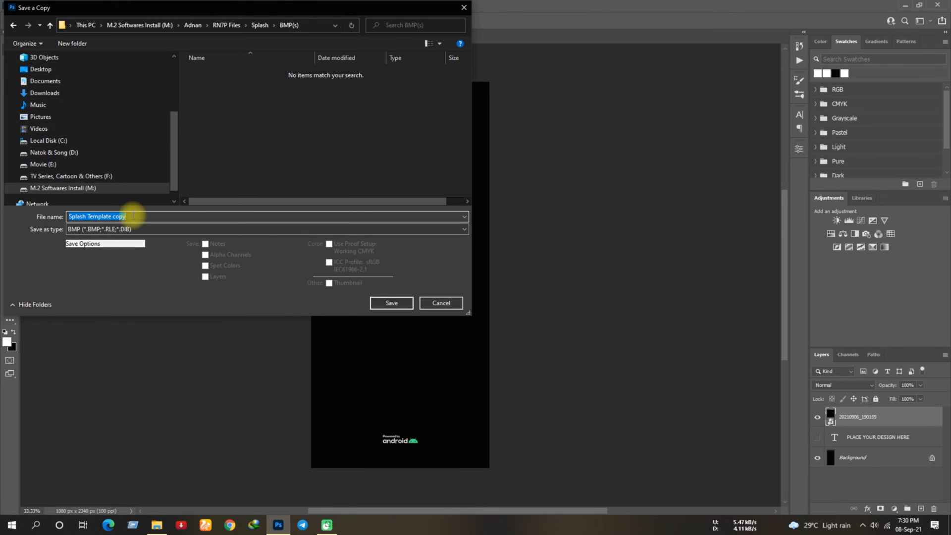
{"action": "type", "text": "1"}
{"action": "left_click", "coordinate": [384, 302]}
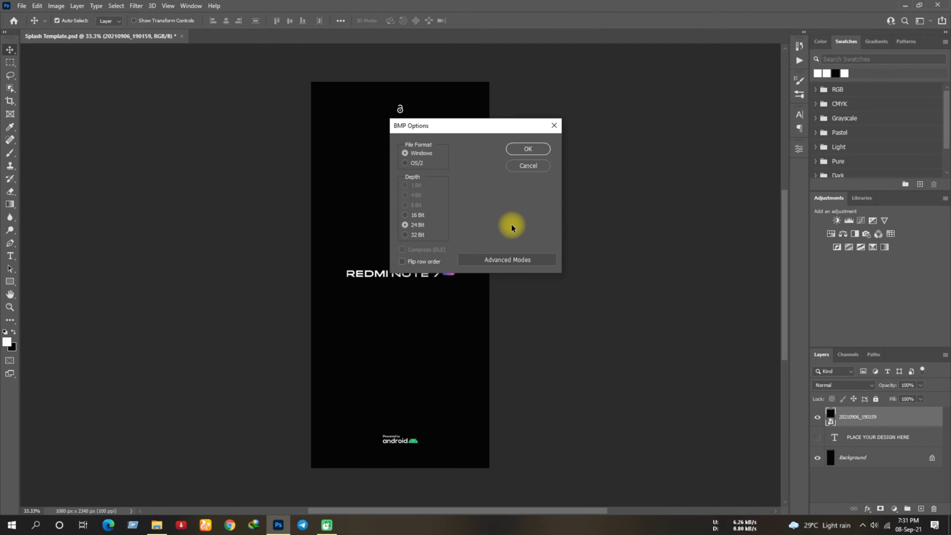
{"action": "left_click", "coordinate": [544, 148]}
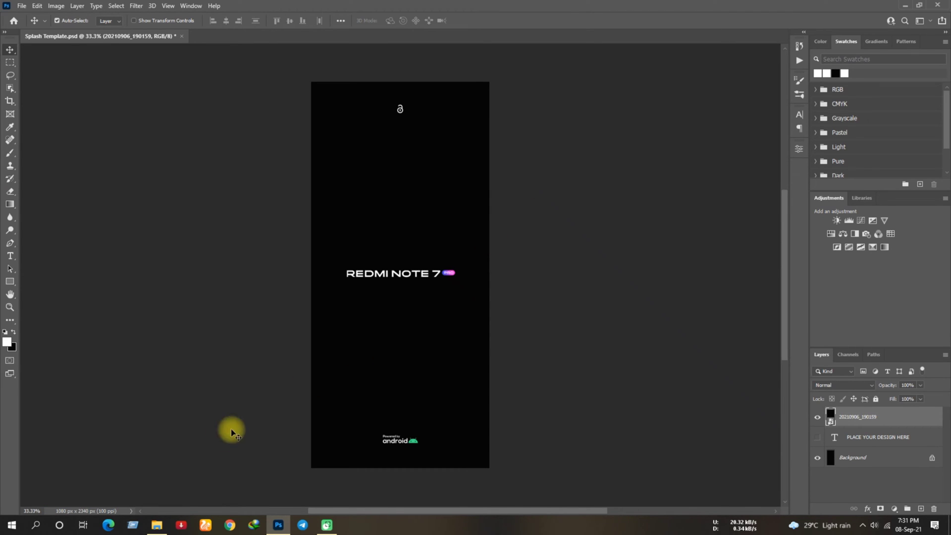
- Check BMP file 1's format details in the BMP(s) folder, then return to Photoshop
{"action": "left_click", "coordinate": [156, 524]}
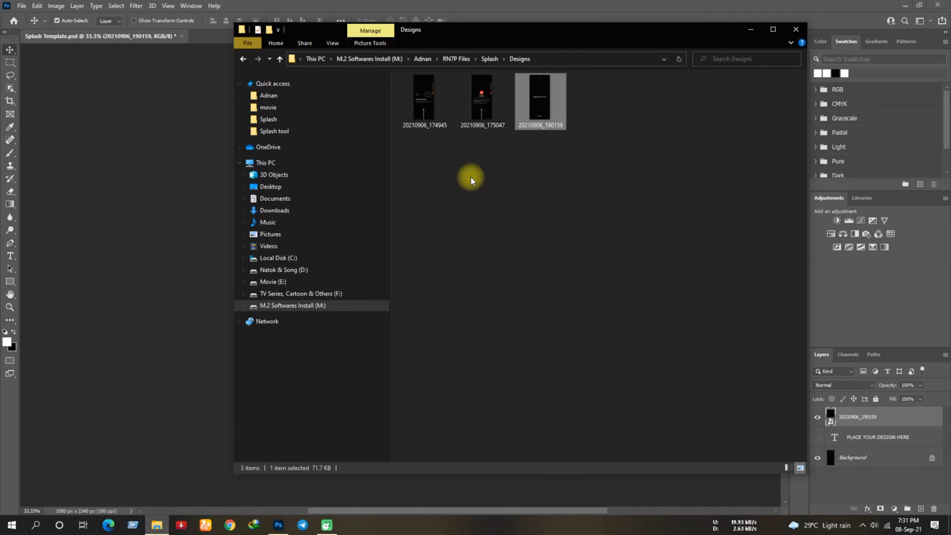
{"action": "left_click", "coordinate": [281, 59]}
{"action": "double_click", "coordinate": [425, 115]}
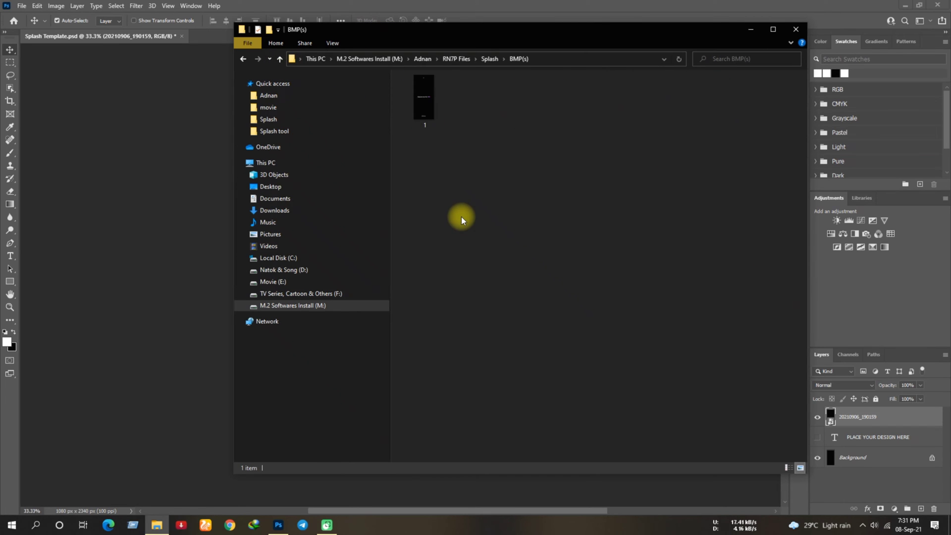
{"action": "left_click", "coordinate": [425, 112]}
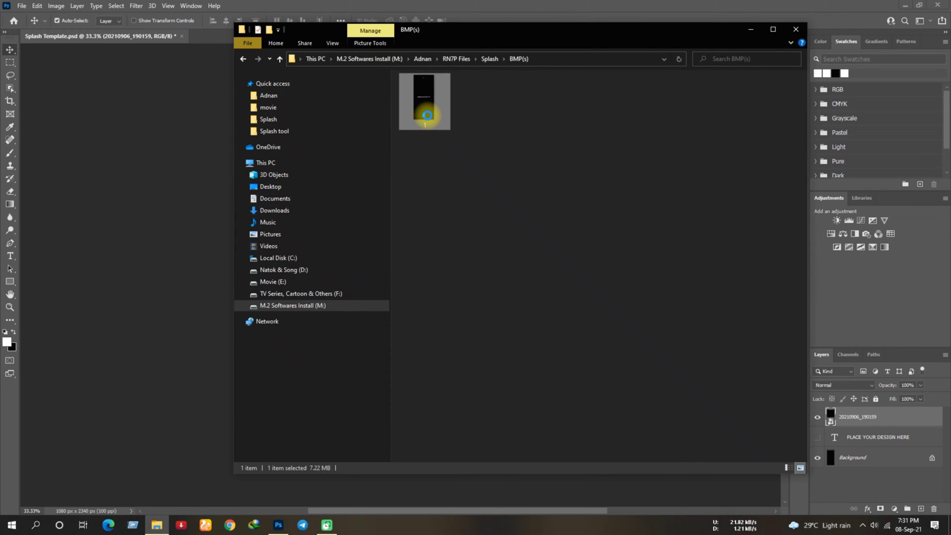
{"action": "right_click", "coordinate": [427, 116]}
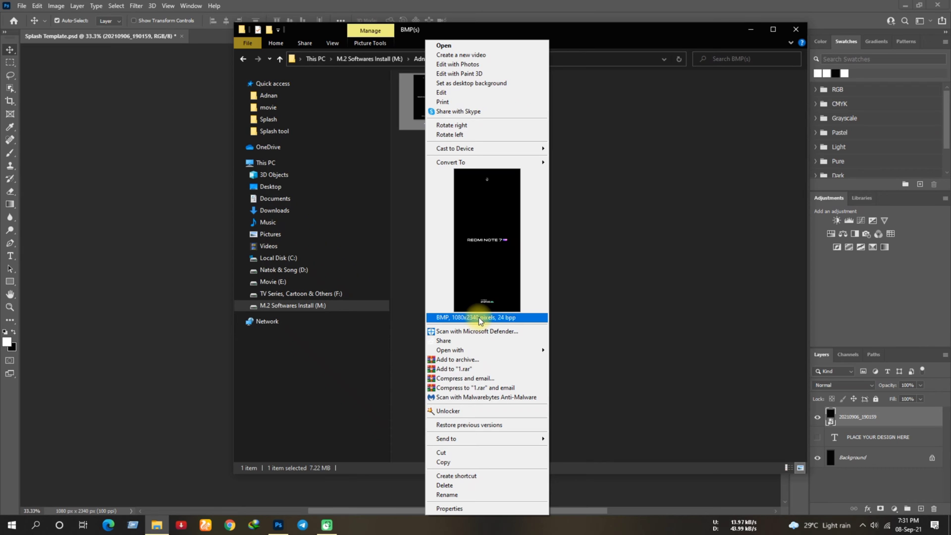
{"action": "left_click", "coordinate": [632, 281]}
{"action": "left_click", "coordinate": [751, 30]}
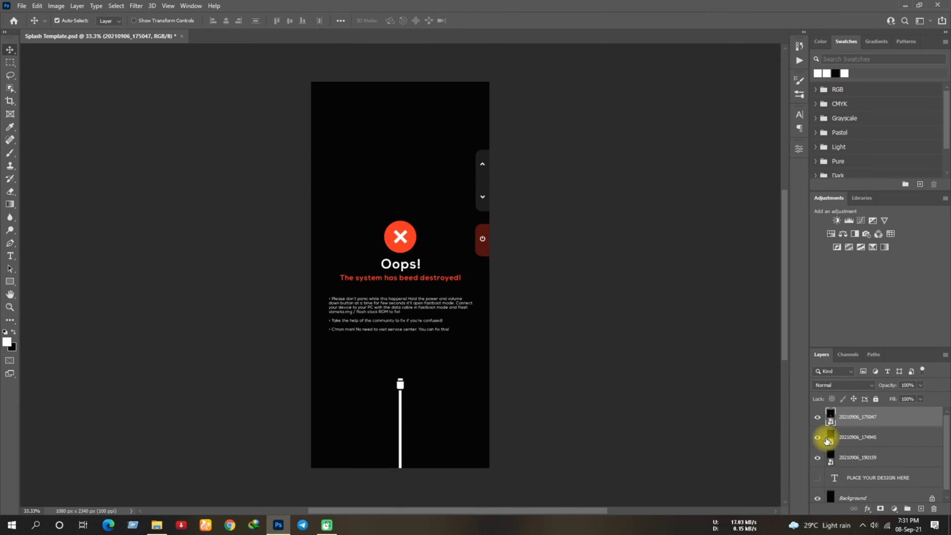
- Hide the other design layers and save the Oops! error screen as a BMP copy
{"action": "left_click_drag", "start_coordinate": [826, 439], "coordinate": [818, 458]}
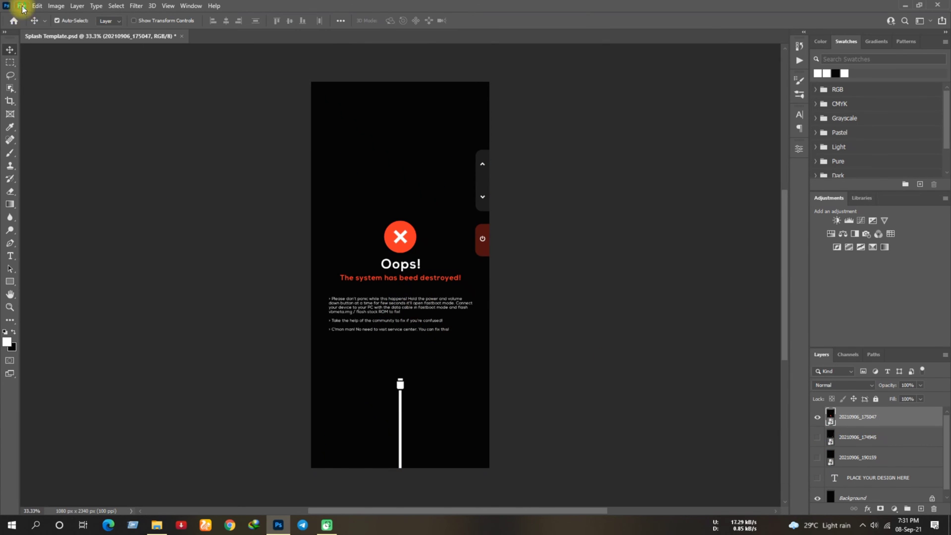
{"action": "left_click", "coordinate": [20, 6]}
{"action": "left_click", "coordinate": [57, 137]}
{"action": "left_click", "coordinate": [160, 229]}
{"action": "left_click", "coordinate": [124, 253]}
{"action": "type", "text": "2"}
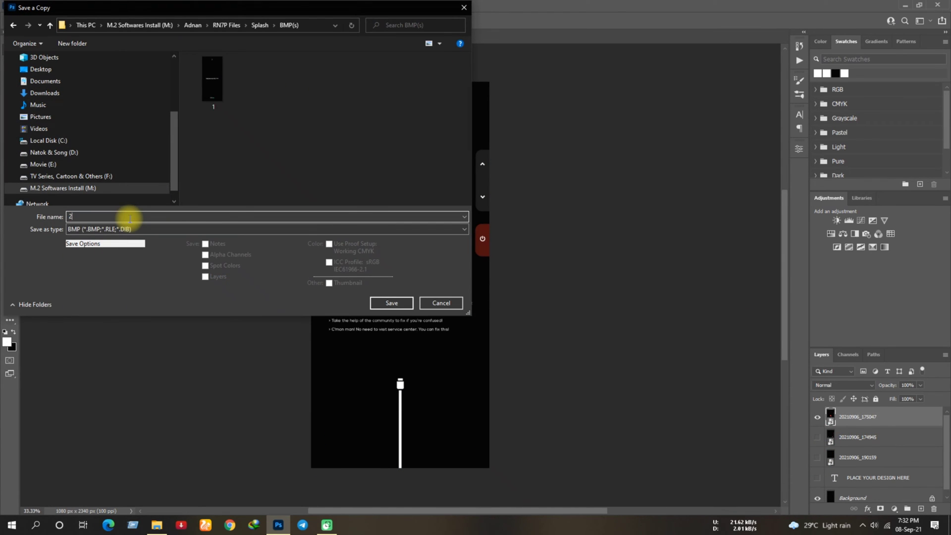
{"action": "left_click", "coordinate": [392, 303]}
- Show only the fastboot mode layer and save it as a BMP copy in BMP(s)
{"action": "left_click", "coordinate": [817, 417]}
{"action": "left_click", "coordinate": [818, 437]}
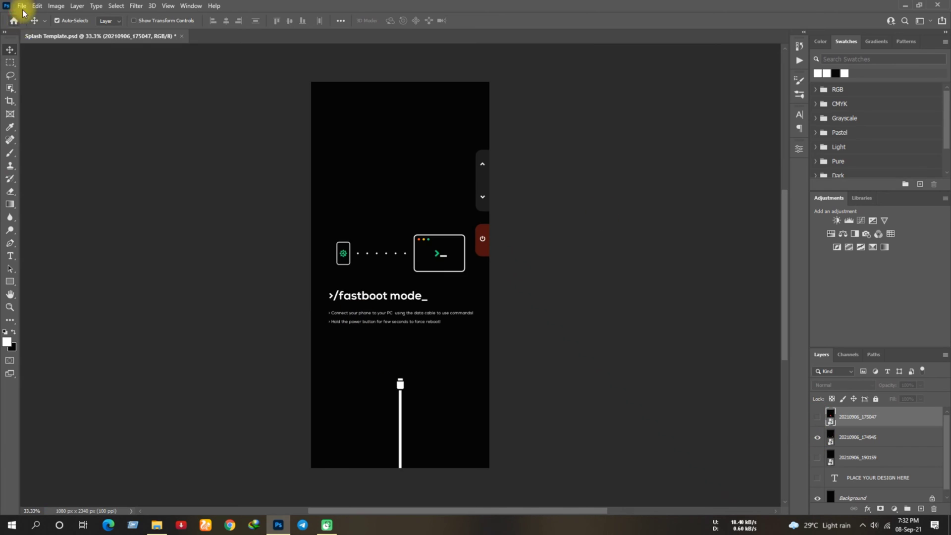
{"action": "left_click", "coordinate": [21, 6]}
{"action": "left_click", "coordinate": [58, 137]}
{"action": "double_click", "coordinate": [212, 82]}
{"action": "left_click", "coordinate": [208, 229]}
{"action": "left_click", "coordinate": [123, 253]}
{"action": "type", "text": "3"}
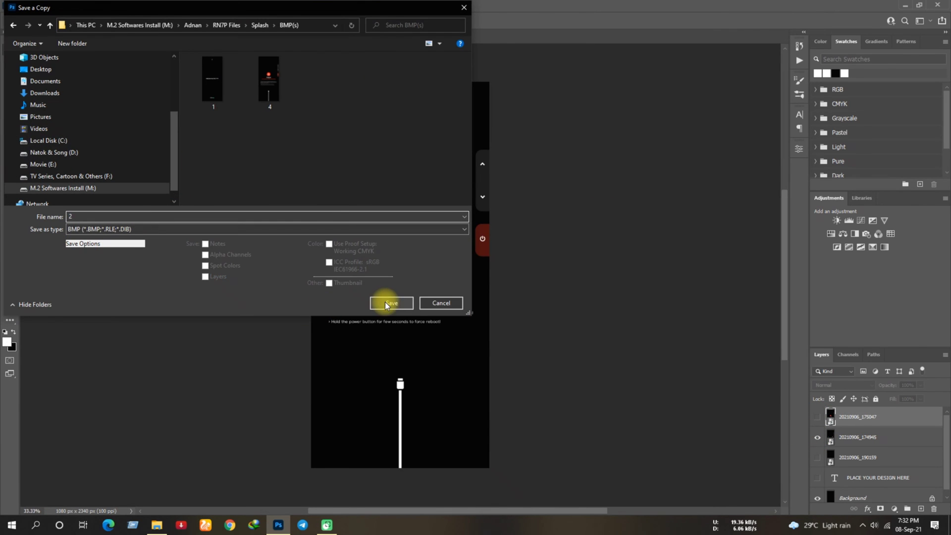
{"action": "left_click", "coordinate": [386, 302]}
{"action": "left_click", "coordinate": [526, 149]}
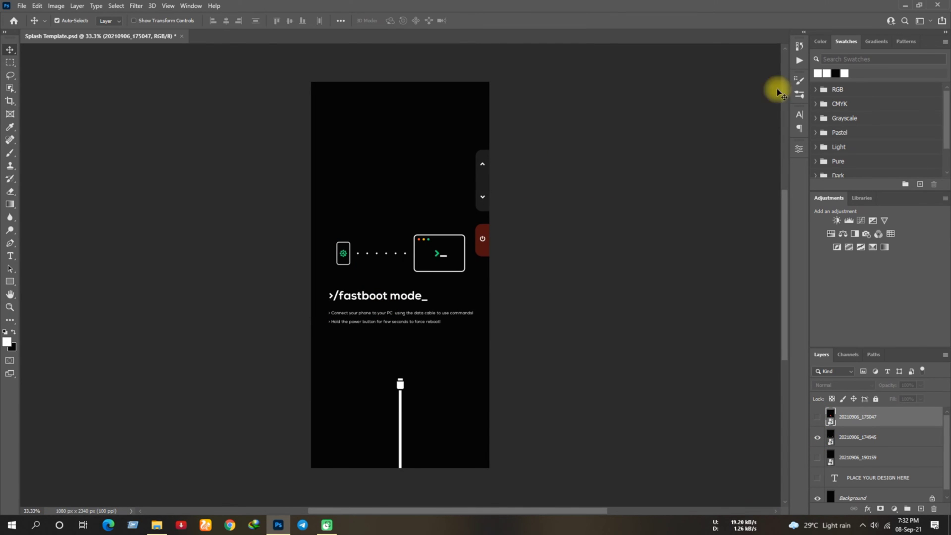
{"action": "left_click", "coordinate": [905, 5]}
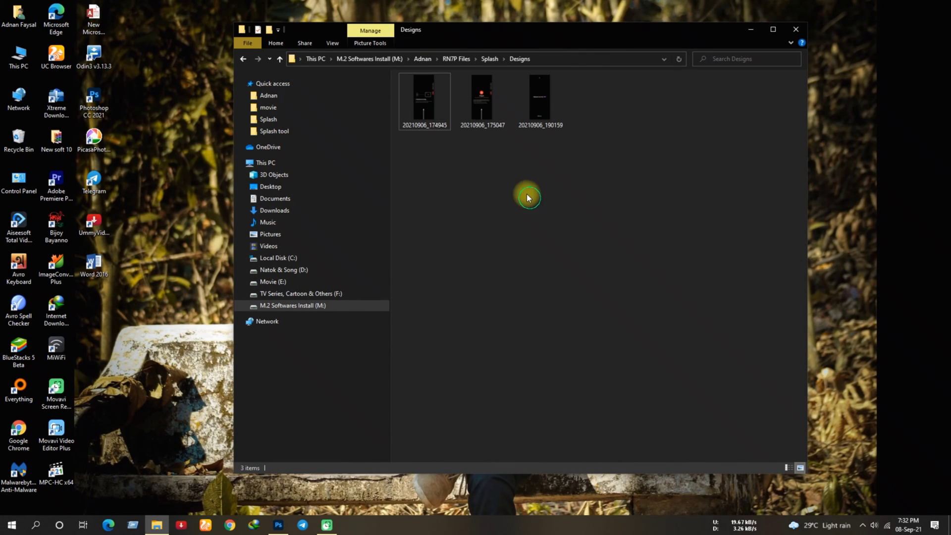
- Duplicate BMP file 1 in the BMP(s) folder and rename the copy to 3
{"action": "left_click", "coordinate": [279, 59]}
{"action": "double_click", "coordinate": [433, 117]}
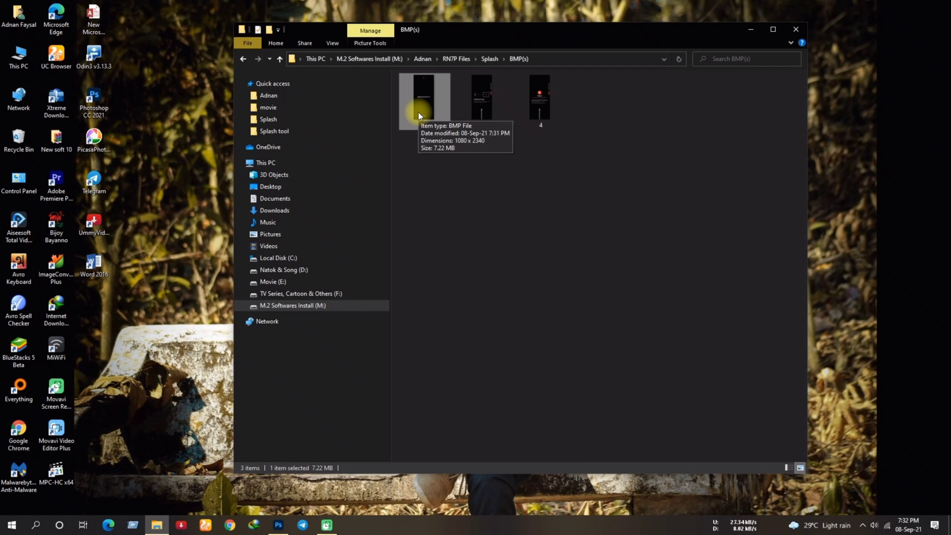
{"action": "right_click", "coordinate": [432, 105]}
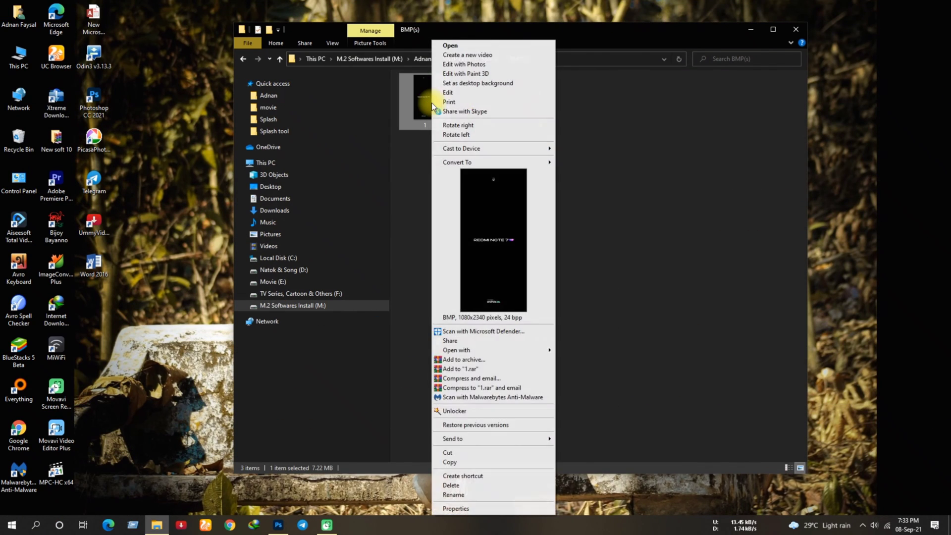
{"action": "left_click", "coordinate": [452, 461]}
{"action": "right_click", "coordinate": [461, 252]}
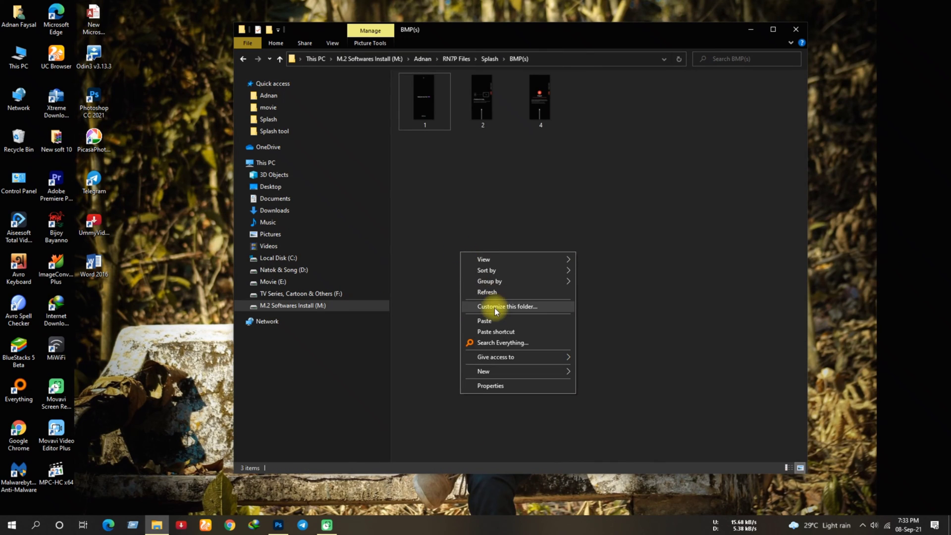
{"action": "left_click", "coordinate": [491, 320]}
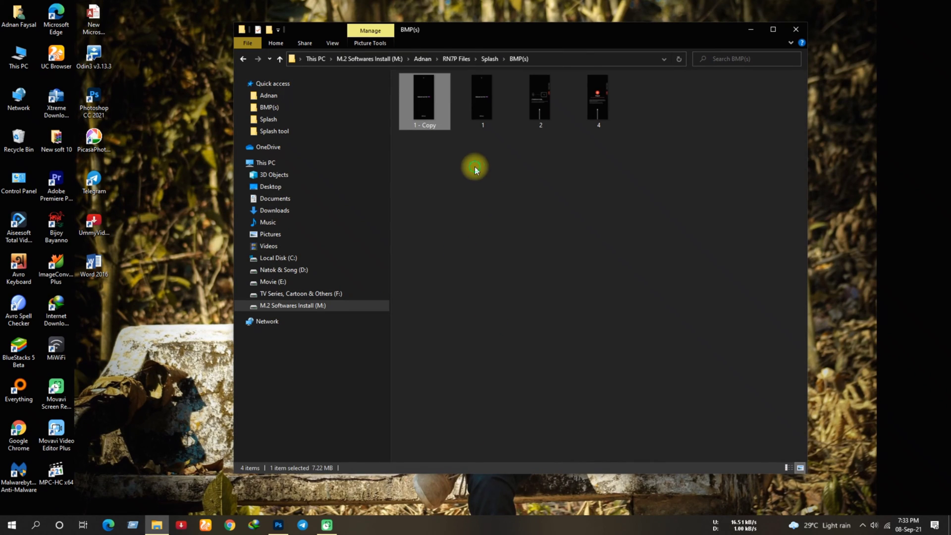
{"action": "right_click", "coordinate": [420, 119]}
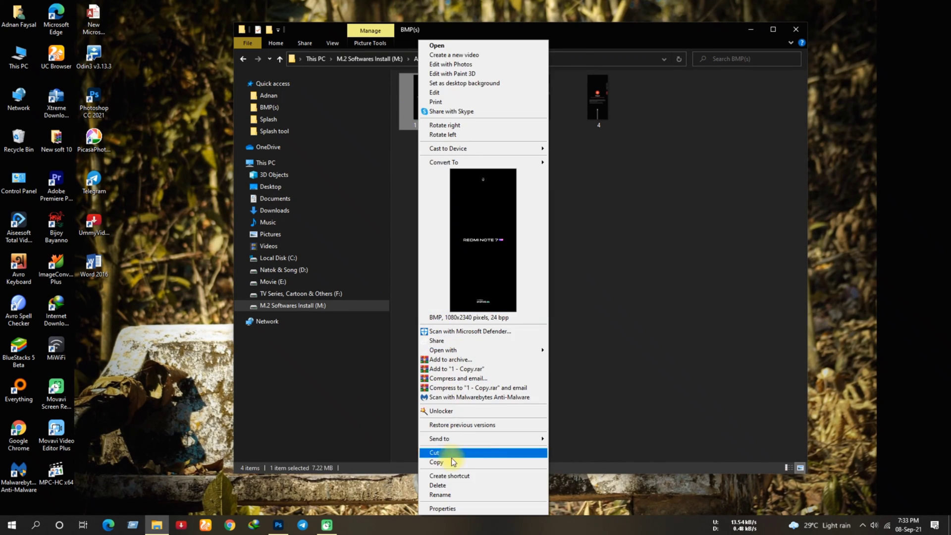
{"action": "left_click", "coordinate": [447, 494]}
{"action": "type", "text": "3"}
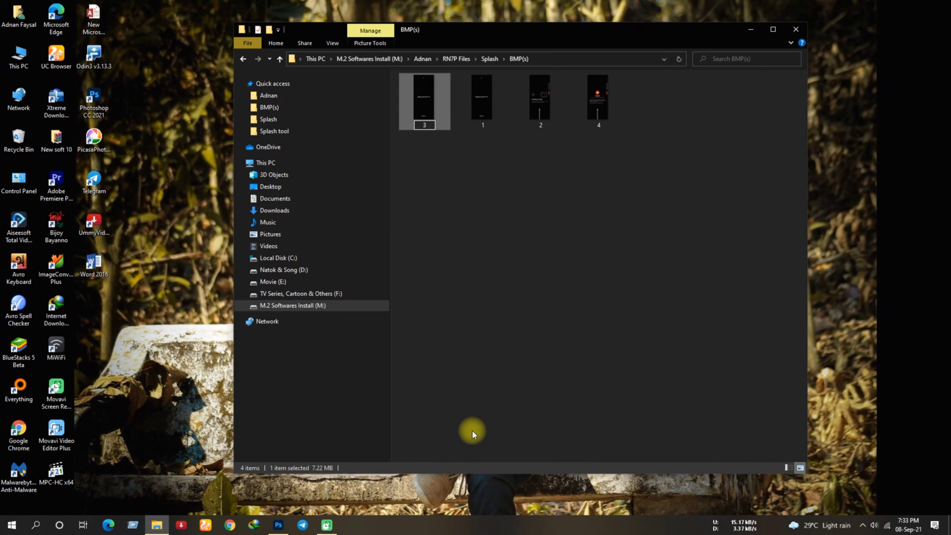
{"action": "key", "text": "Return"}
- Select BMP files 1 through 4 and copy them
{"action": "left_click", "coordinate": [444, 185]}
{"action": "left_click_drag", "start_coordinate": [419, 154], "coordinate": [581, 120]}
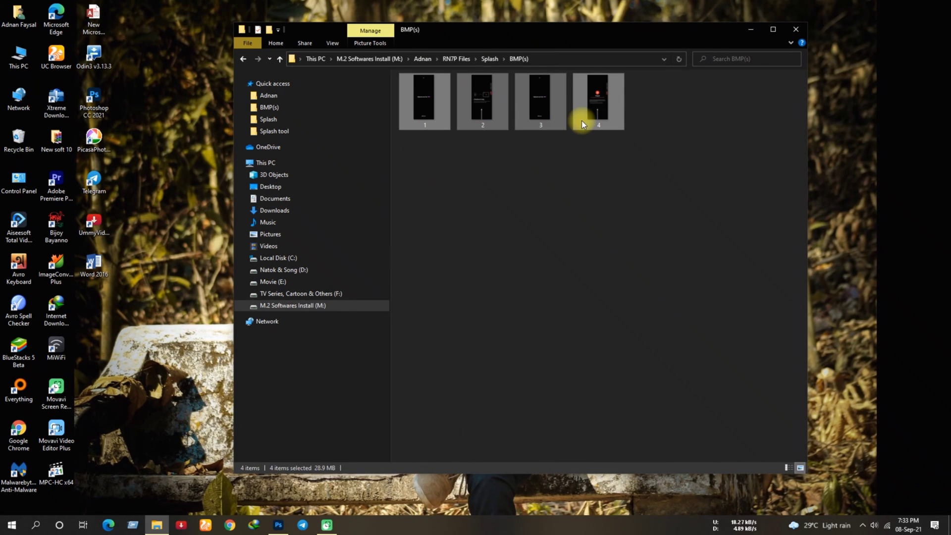
{"action": "right_click", "coordinate": [569, 101]}
{"action": "left_click", "coordinate": [483, 174]}
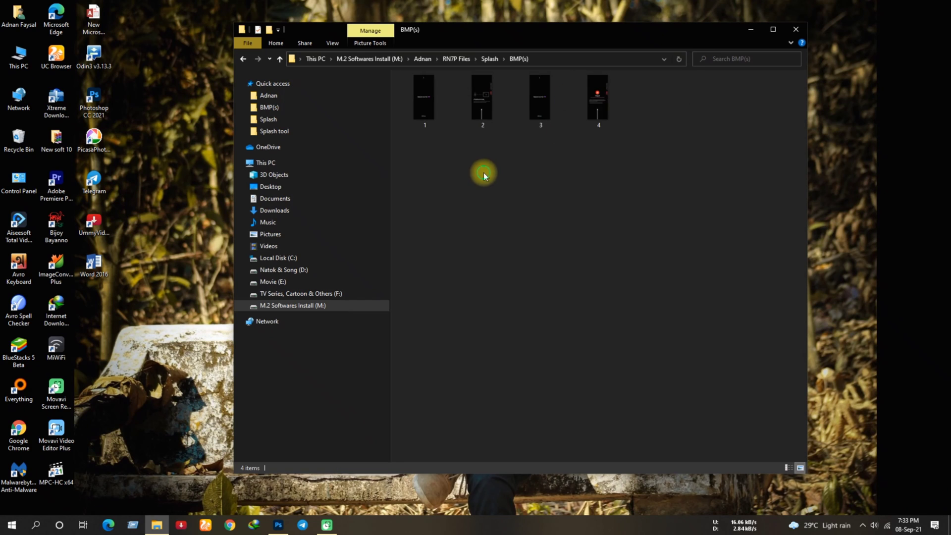
{"action": "left_click_drag", "start_coordinate": [420, 123], "coordinate": [598, 105]}
{"action": "right_click", "coordinate": [598, 105]}
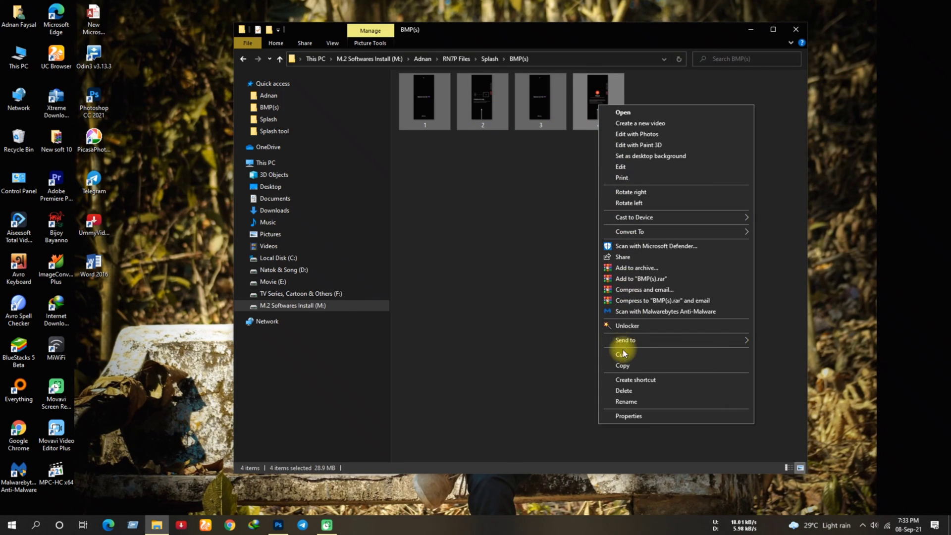
{"action": "left_click", "coordinate": [627, 367]}
{"action": "left_click", "coordinate": [280, 58]}
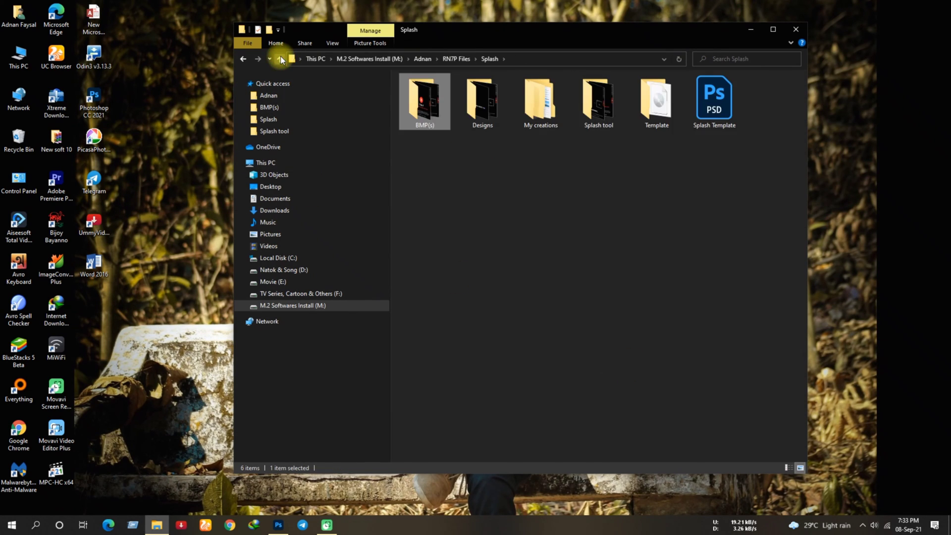
- Paste the four BMPs into the Splash tool folder, replacing the existing files 1–4
{"action": "double_click", "coordinate": [595, 121]}
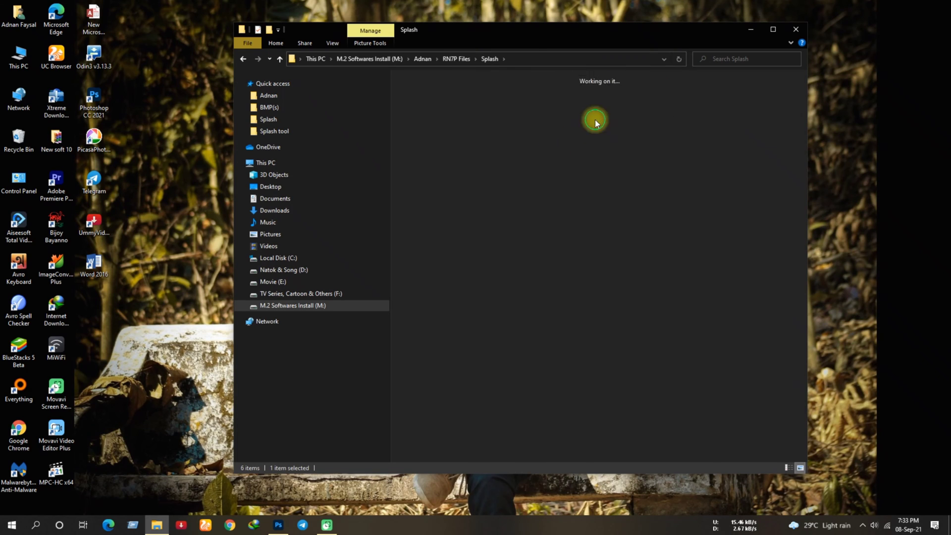
{"action": "right_click", "coordinate": [479, 180]}
{"action": "left_click", "coordinate": [511, 249]}
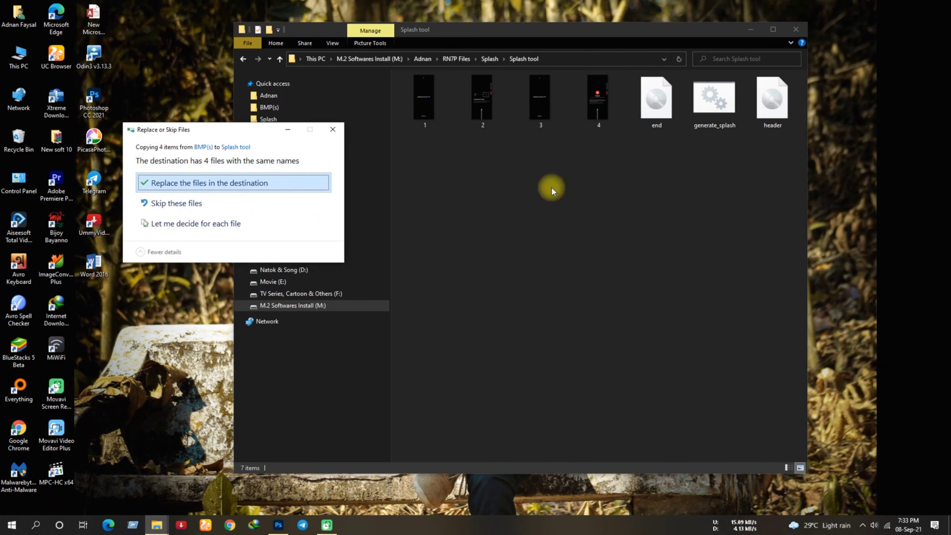
{"action": "left_click", "coordinate": [220, 182]}
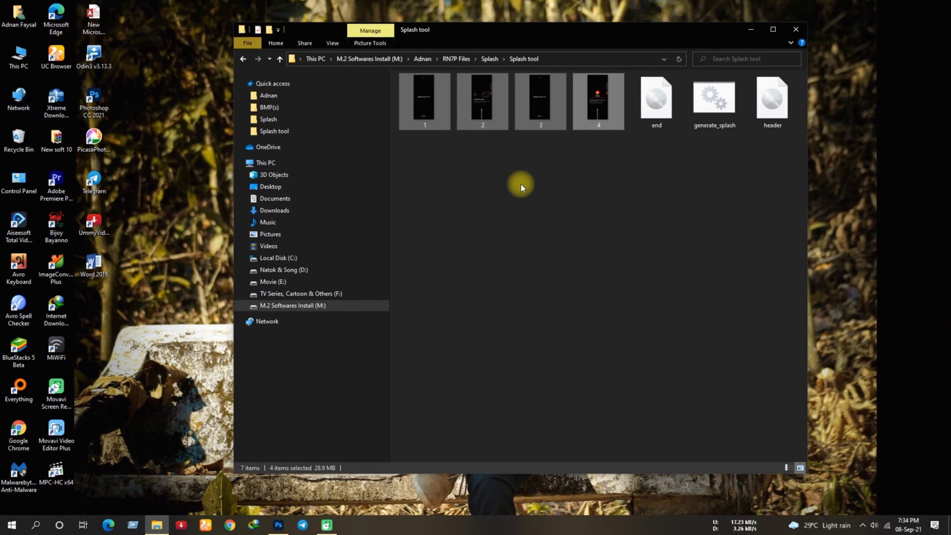
{"action": "left_click", "coordinate": [521, 183]}
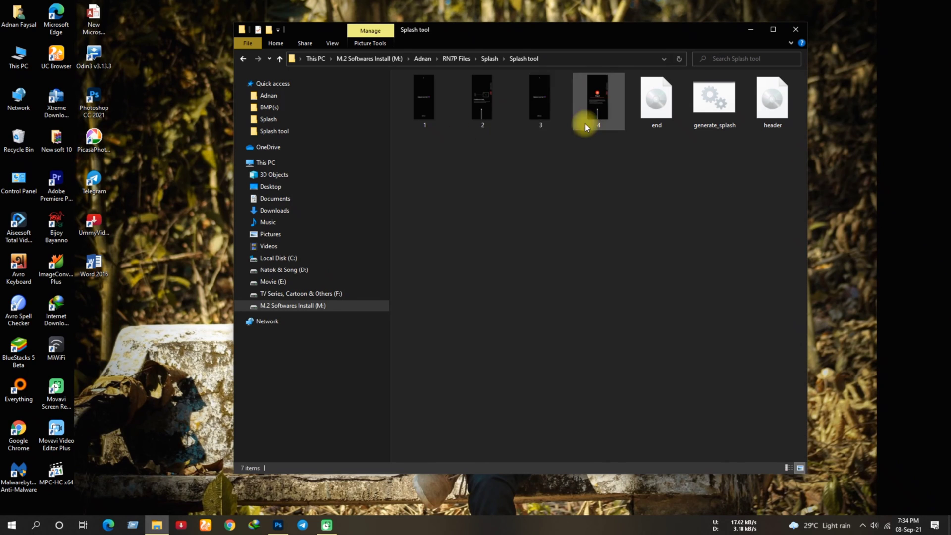
{"action": "scroll", "coordinate": [536, 147], "scroll_direction": "up", "scroll_amount": 4, "text": "ctrl"}
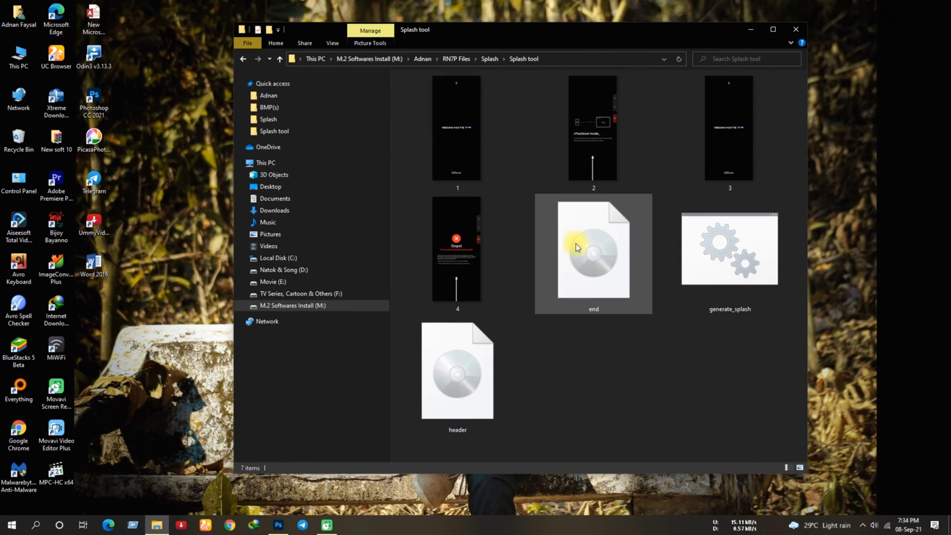
{"action": "scroll", "coordinate": [566, 183], "scroll_direction": "down", "scroll_amount": 3, "text": "ctrl"}
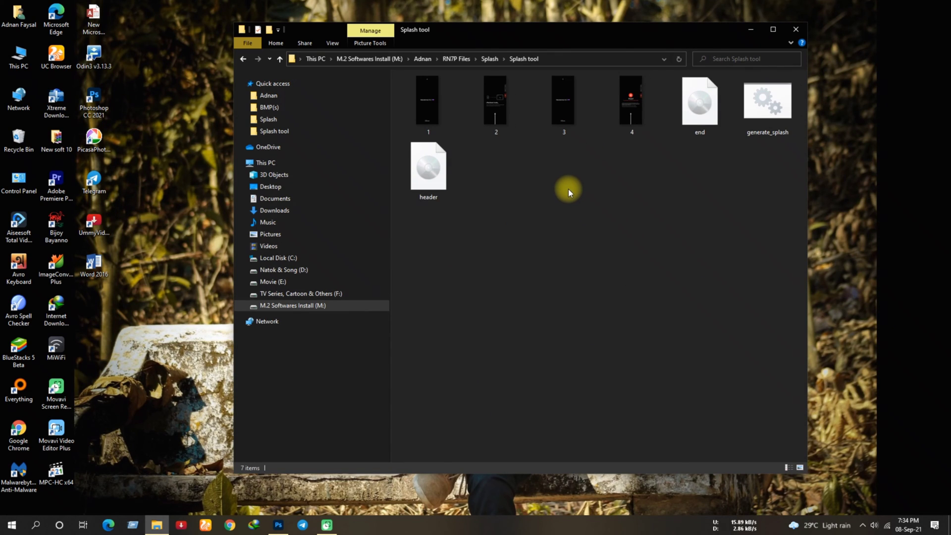
- Run generate_splash to build the splash image and copy the result
{"action": "double_click", "coordinate": [774, 108]}
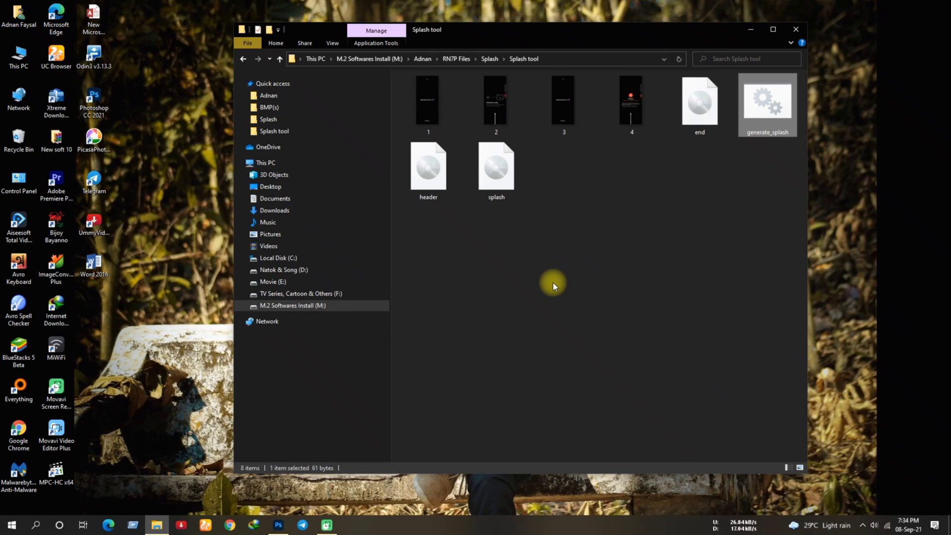
{"action": "left_click", "coordinate": [514, 186]}
{"action": "right_click", "coordinate": [514, 187]}
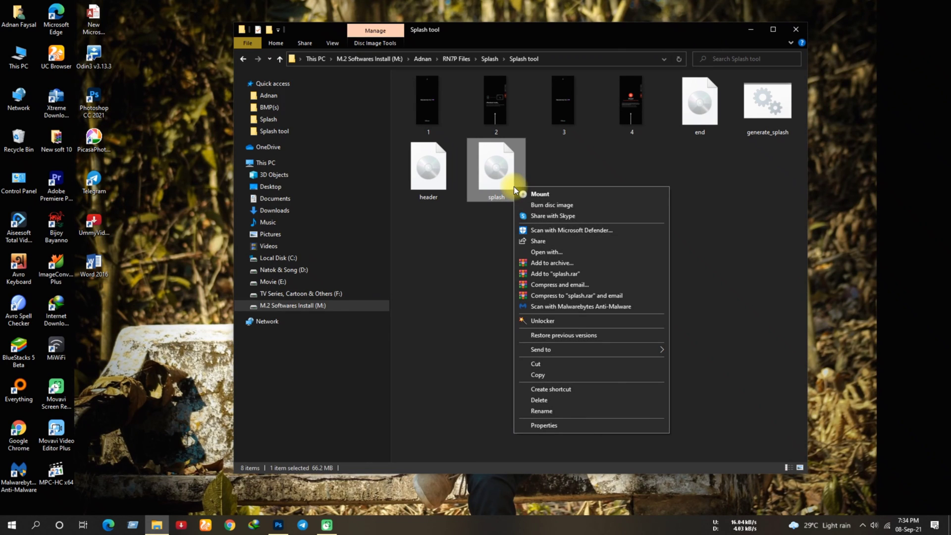
{"action": "left_click", "coordinate": [544, 374]}
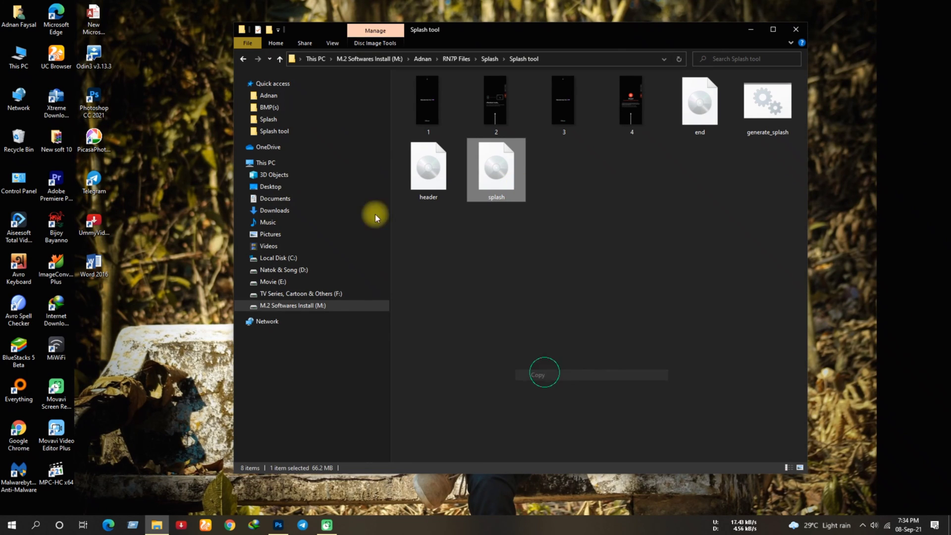
- Delete the old splash image in the Template folder and paste the new one
{"action": "left_click", "coordinate": [280, 59]}
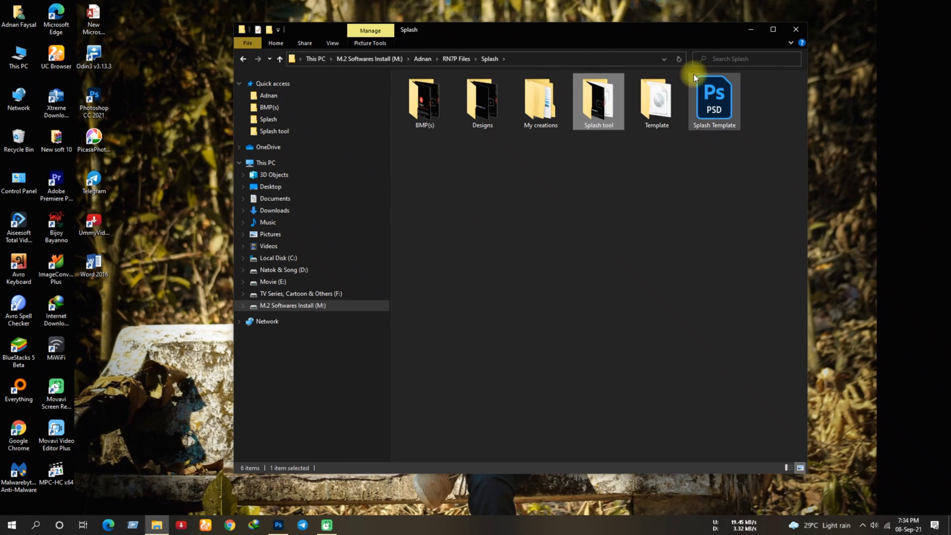
{"action": "double_click", "coordinate": [662, 98]}
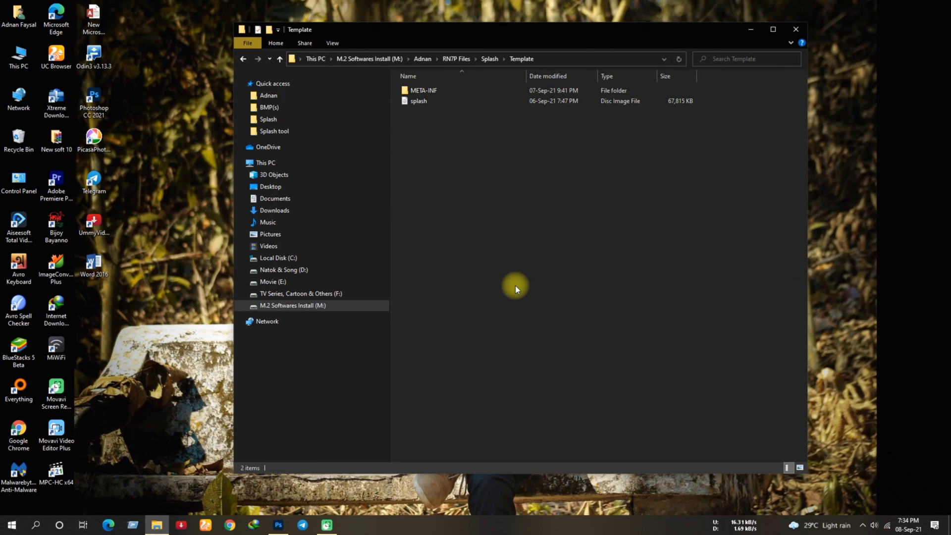
{"action": "left_click", "coordinate": [437, 102]}
{"action": "key", "text": "Delete"}
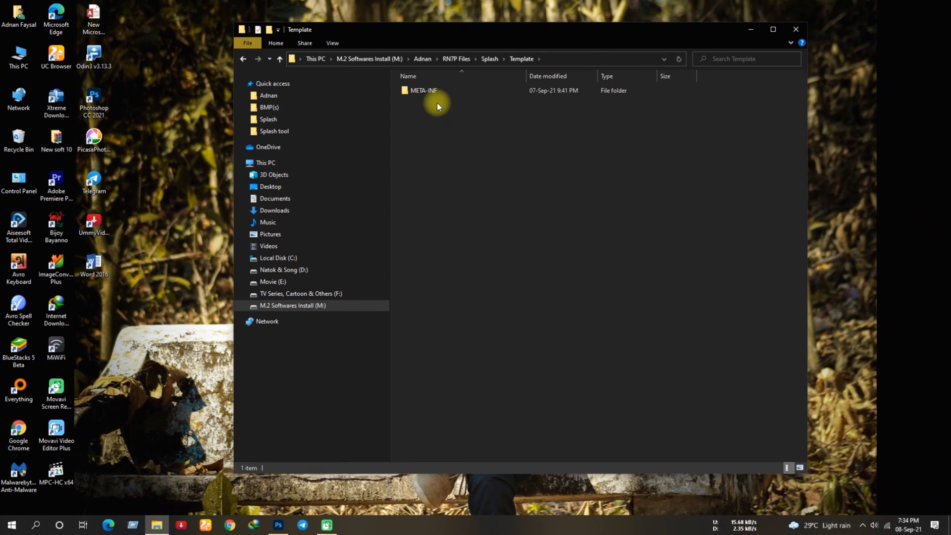
{"action": "right_click", "coordinate": [427, 128]}
{"action": "left_click", "coordinate": [459, 196]}
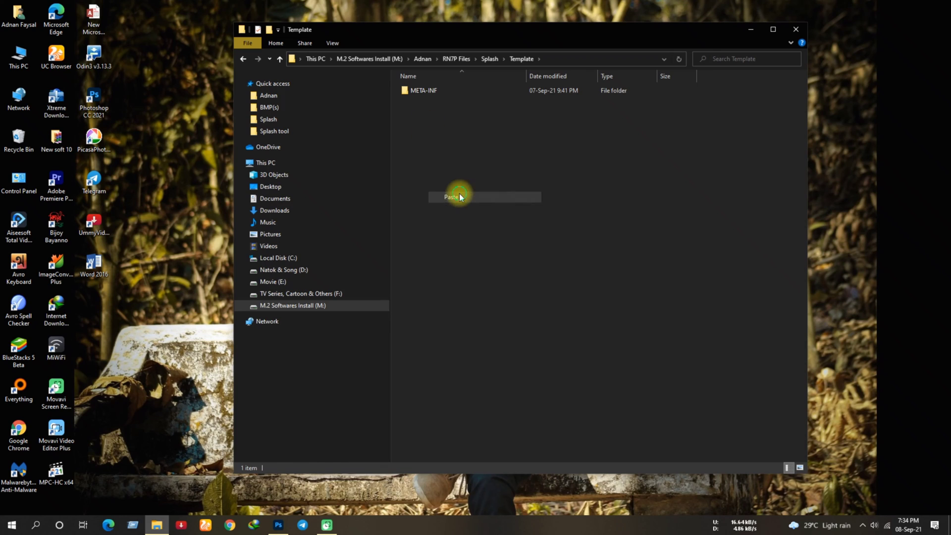
- Navigate into META-INF > com > google > android and select updater-script
{"action": "double_click", "coordinate": [426, 91]}
{"action": "double_click", "coordinate": [426, 91]}
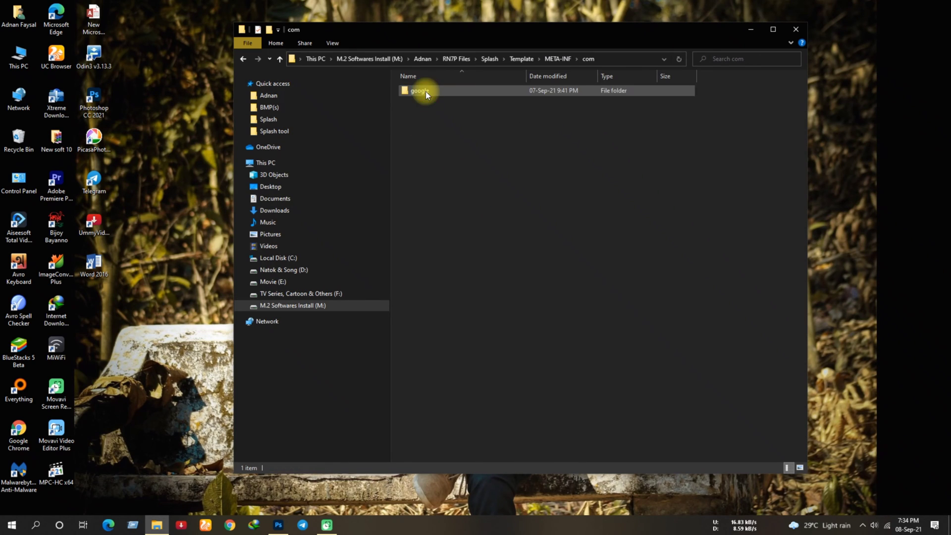
{"action": "double_click", "coordinate": [426, 91]}
{"action": "double_click", "coordinate": [425, 91]}
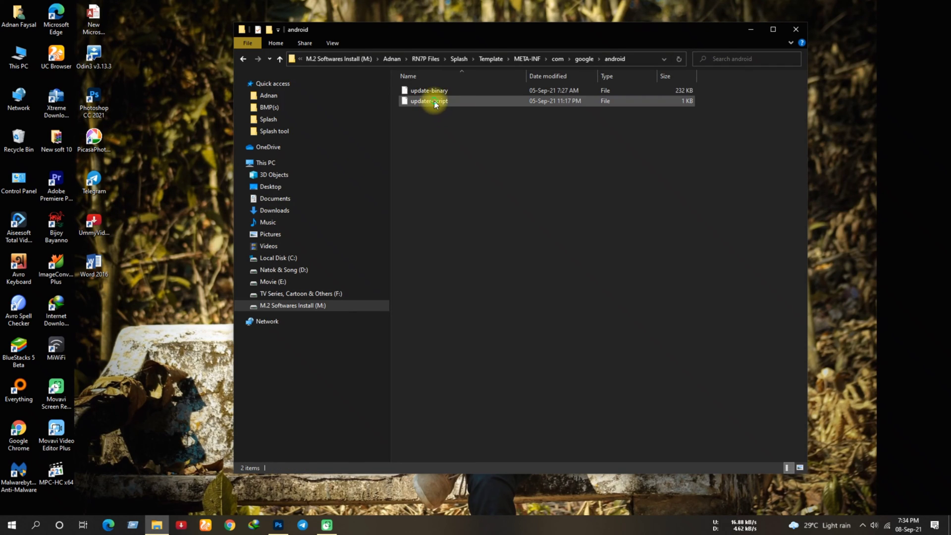
{"action": "left_click", "coordinate": [434, 102]}
- Open updater-script in Notepad and look over its credit and flashing lines
{"action": "key", "text": "Return"}
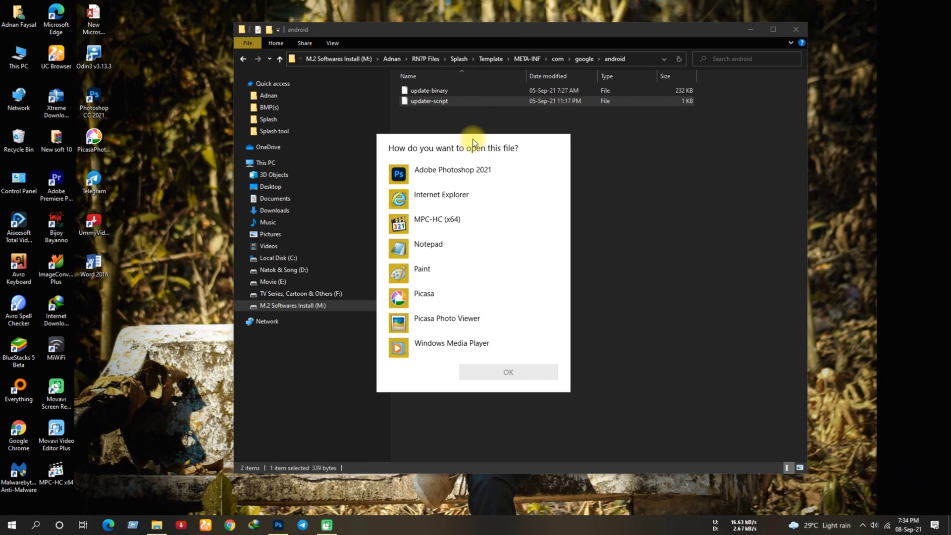
{"action": "left_click", "coordinate": [438, 245]}
{"action": "left_click", "coordinate": [495, 376]}
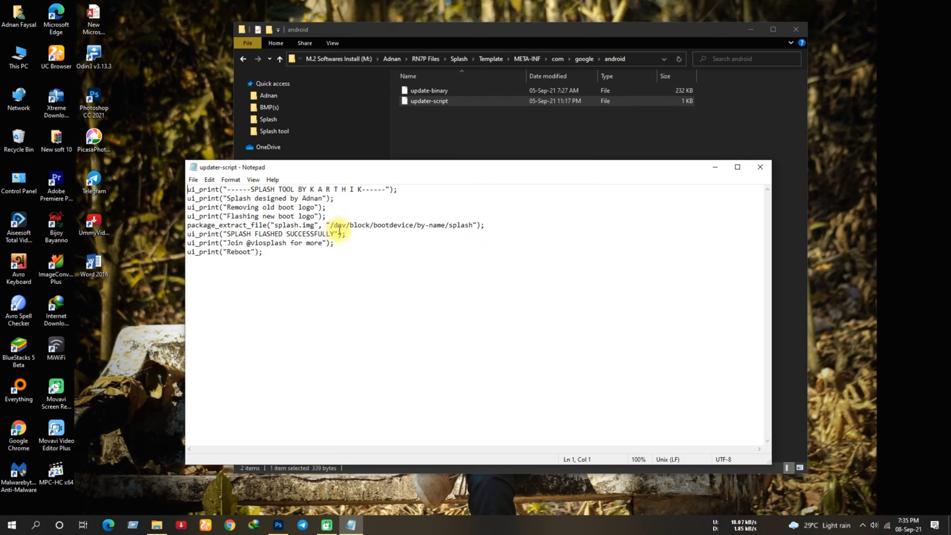
{"action": "left_click_drag", "start_coordinate": [397, 189], "coordinate": [187, 190]}
{"action": "left_click_drag", "start_coordinate": [487, 225], "coordinate": [183, 226]}
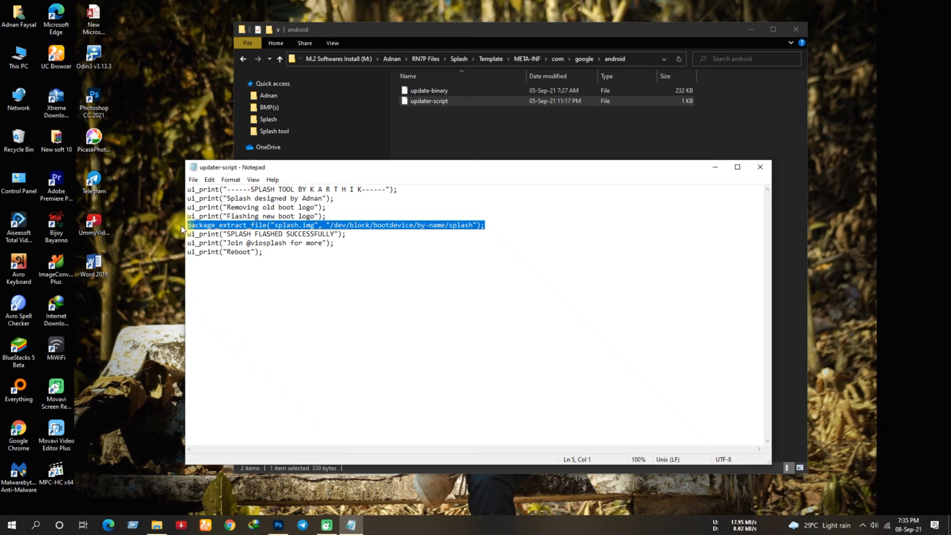
{"action": "left_click", "coordinate": [374, 222]}
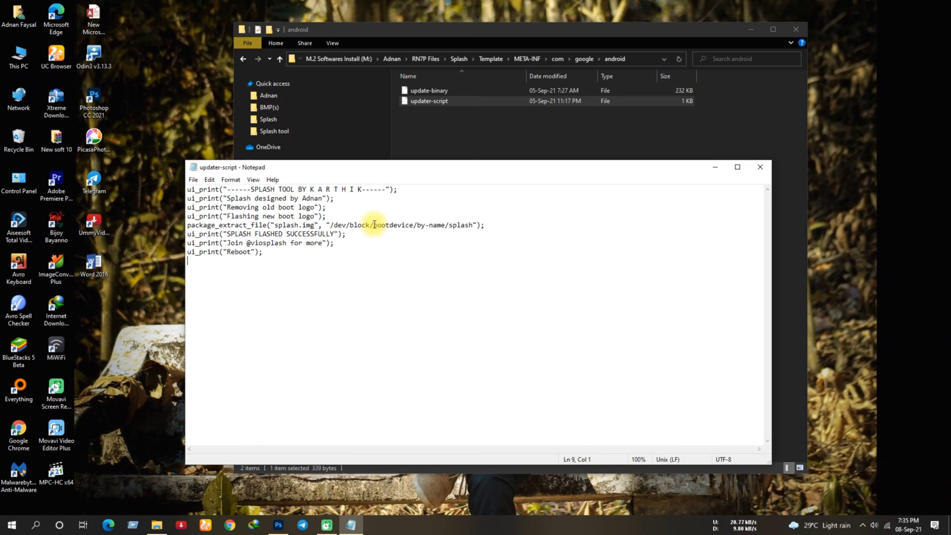
{"action": "left_click_drag", "start_coordinate": [417, 187], "coordinate": [192, 187]}
{"action": "left_click", "coordinate": [408, 190]}
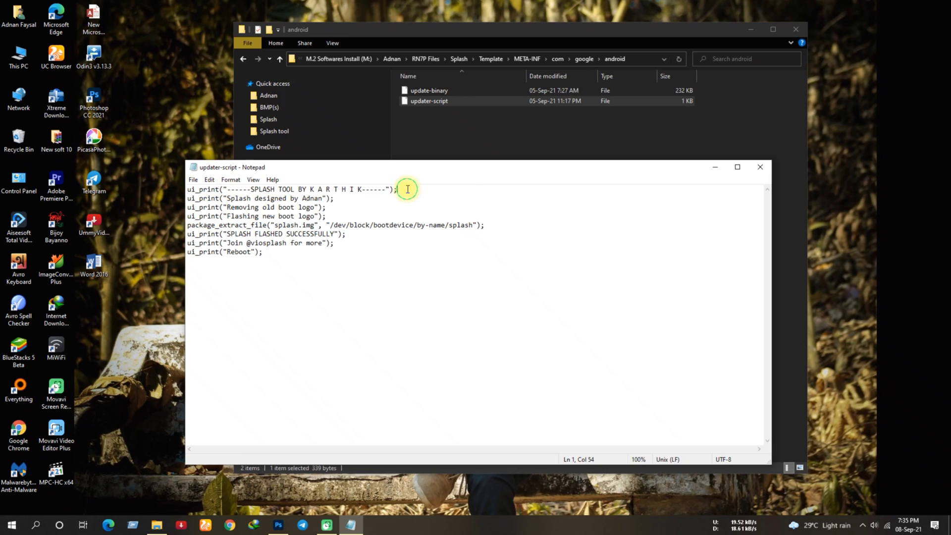
{"action": "left_click_drag", "start_coordinate": [357, 190], "coordinate": [184, 189]}
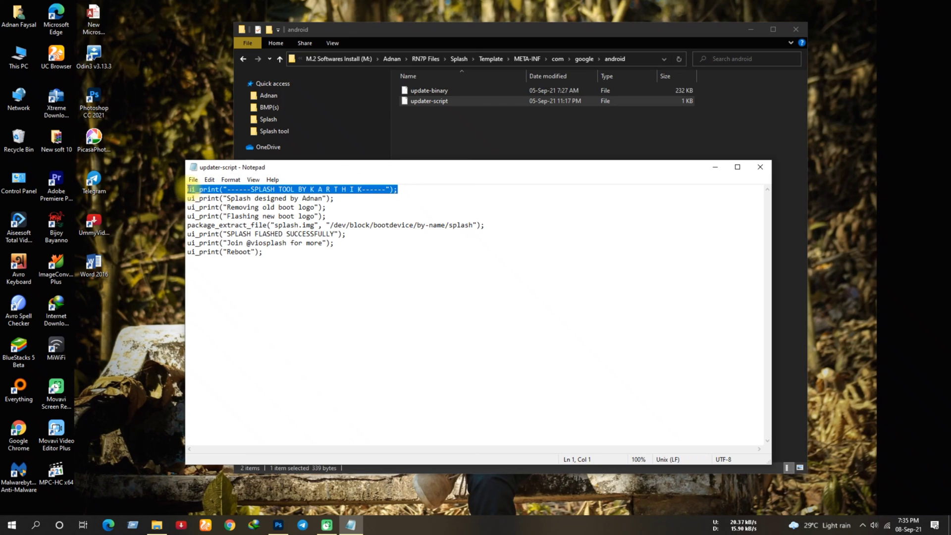
{"action": "left_click", "coordinate": [308, 273]}
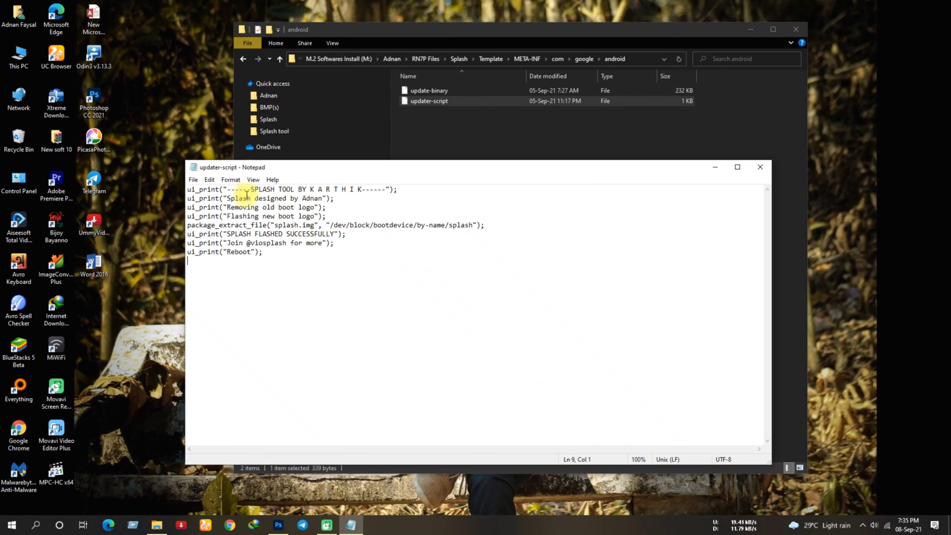
- Replace the designer's name on line 2 with 'yourname' and save the script
{"action": "left_click", "coordinate": [323, 199]}
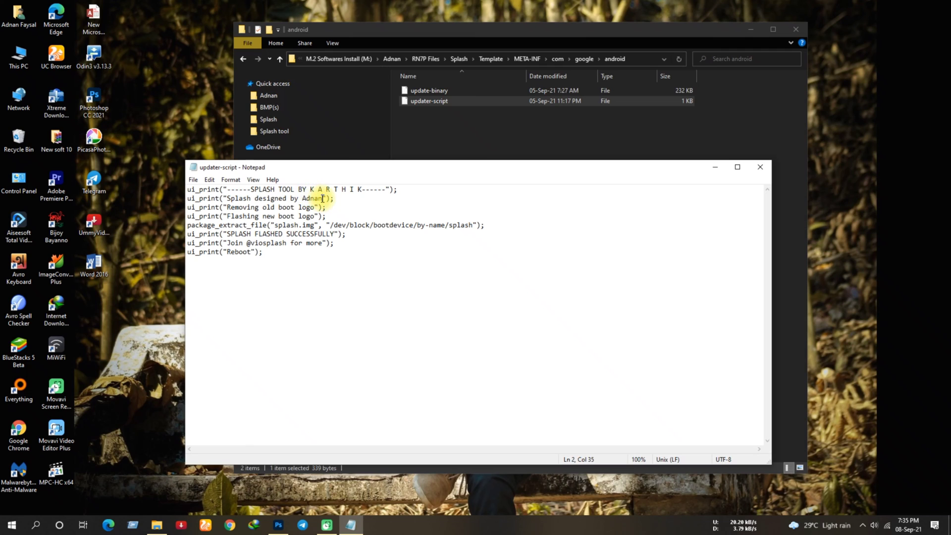
{"action": "key", "text": "BackSpace"}
{"action": "key", "text": "BackSpace"}
{"action": "key", "text": "BackSpace"}
{"action": "key", "text": "BackSpace"}
{"action": "key", "text": "BackSpace"}
{"action": "type", "text": "t"}
{"action": "key", "text": "BackSpace"}
{"action": "type", "text": "yourname"}
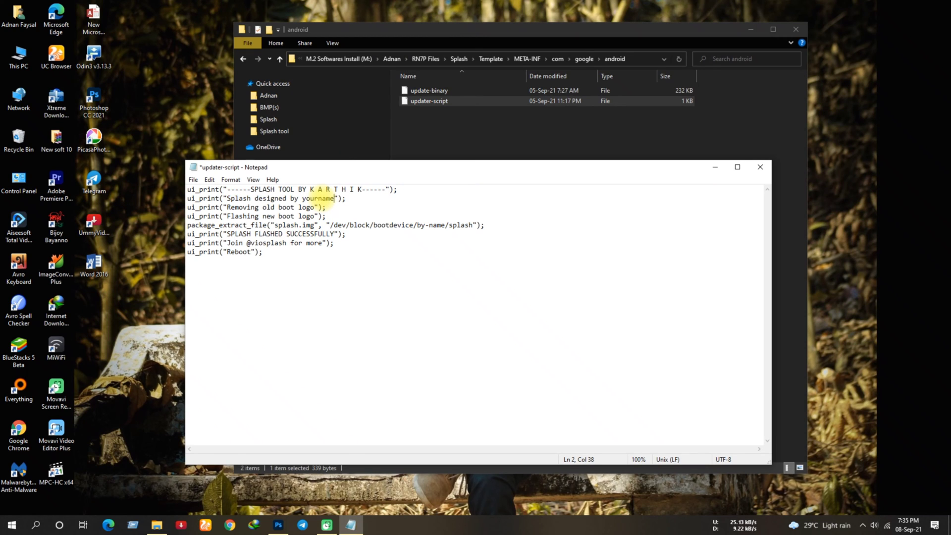
{"action": "left_click", "coordinate": [193, 179]}
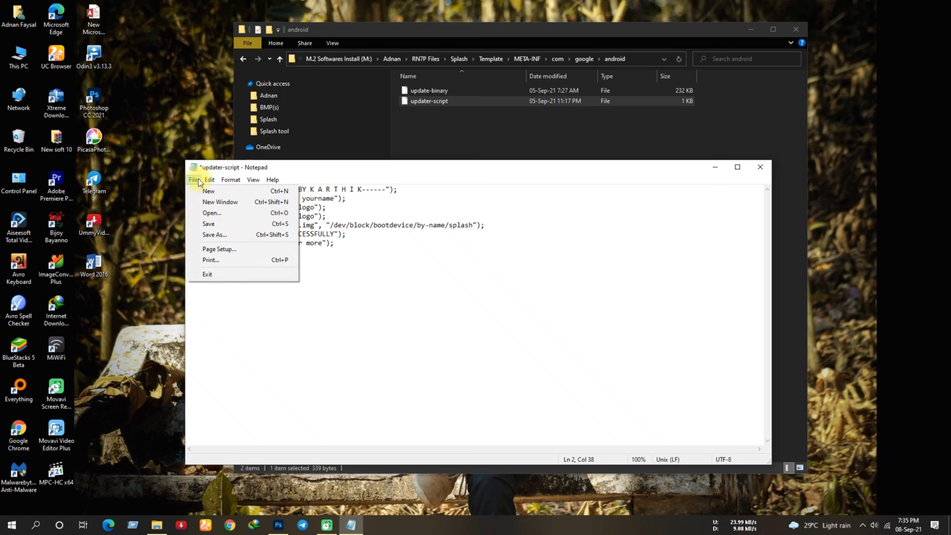
{"action": "left_click", "coordinate": [208, 224]}
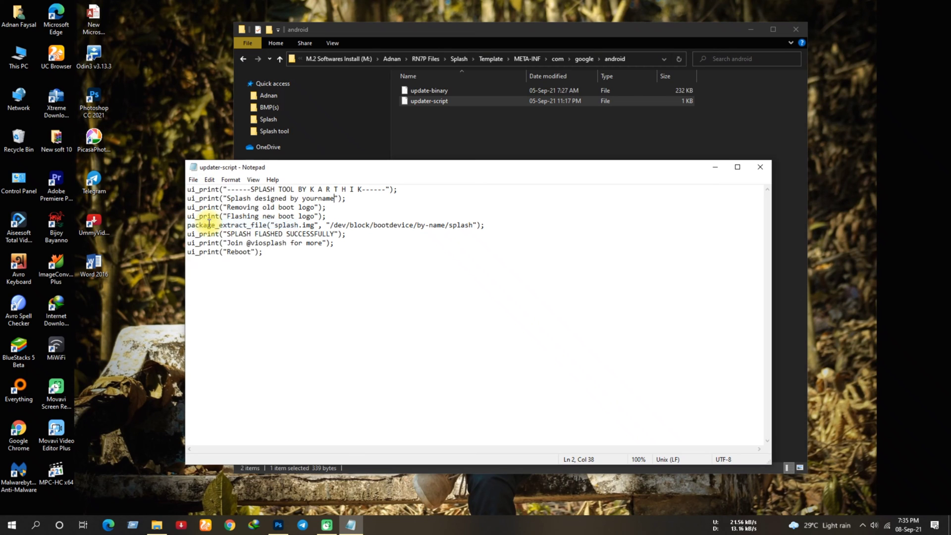
- Reopen updater-script, replace 'yourname' with the author's own name, and save
{"action": "left_click", "coordinate": [760, 167]}
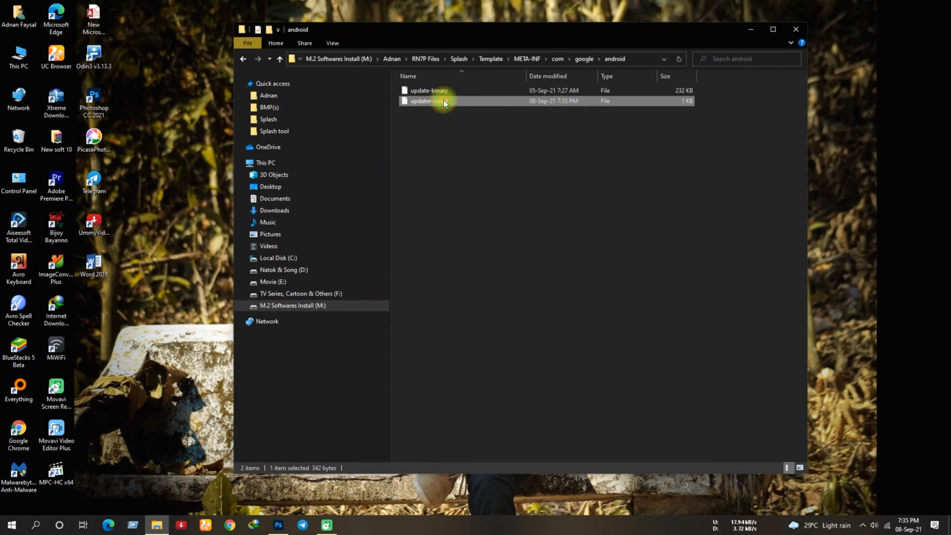
{"action": "double_click", "coordinate": [443, 100]}
{"action": "left_click", "coordinate": [411, 244]}
{"action": "left_click", "coordinate": [495, 371]}
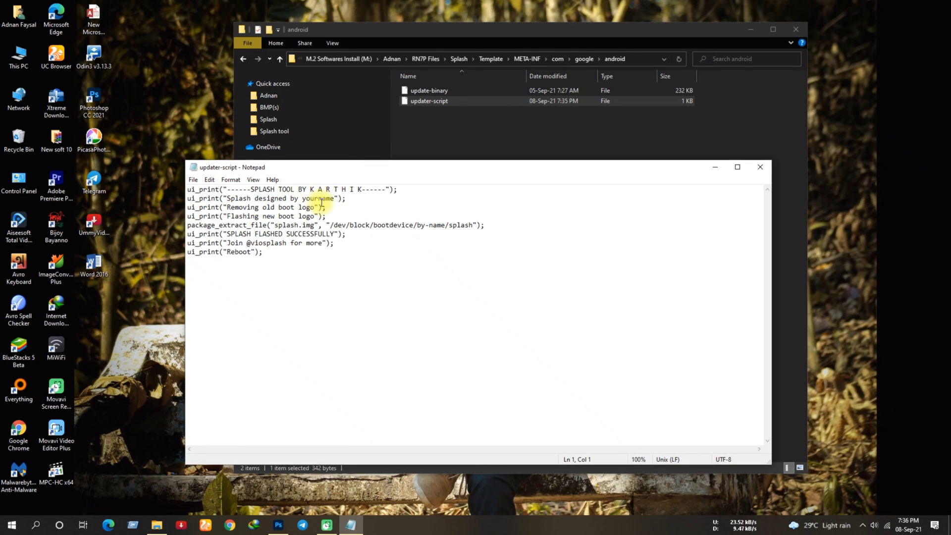
{"action": "left_click", "coordinate": [333, 198]}
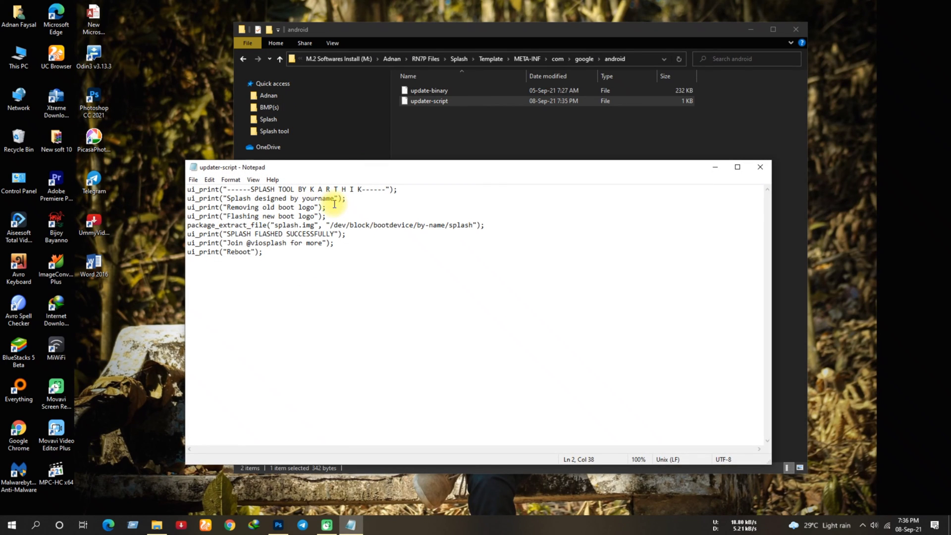
{"action": "key", "text": "BackSpace"}
{"action": "key", "text": "BackSpace"}
{"action": "key", "text": "BackSpace"}
{"action": "key", "text": "BackSpace"}
{"action": "key", "text": "BackSpace"}
{"action": "key", "text": "BackSpace"}
{"action": "key", "text": "BackSpace"}
{"action": "key", "text": "BackSpace"}
{"action": "type", "text": "Adnan"}
{"action": "left_click", "coordinate": [193, 180]}
{"action": "left_click", "coordinate": [207, 220]}
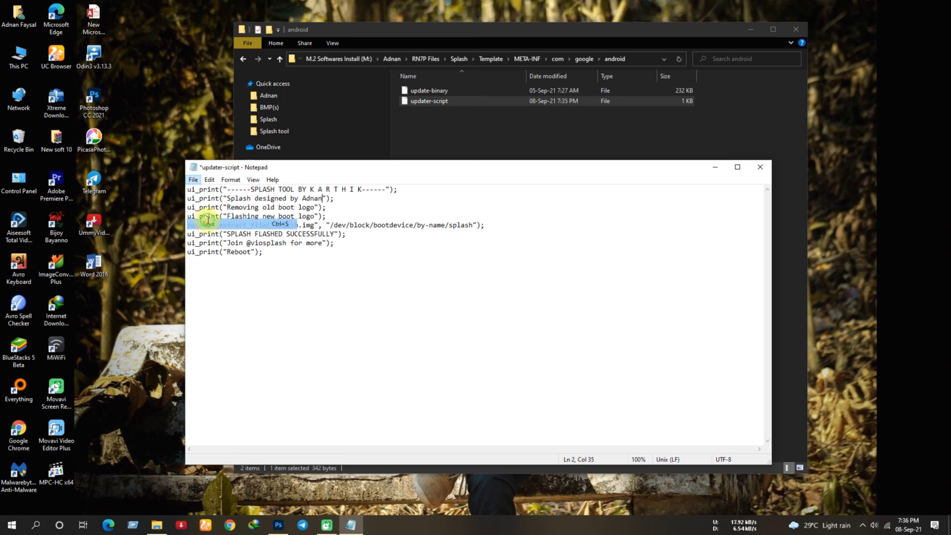
- Close and reopen updater-script in Notepad to verify the restored credit line
{"action": "left_click", "coordinate": [760, 167]}
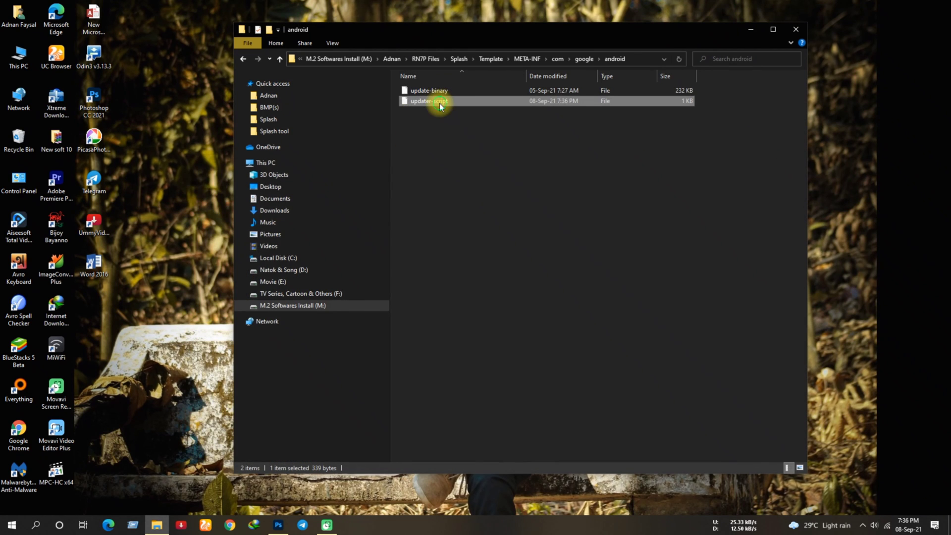
{"action": "double_click", "coordinate": [439, 102]}
{"action": "left_click", "coordinate": [421, 243]}
{"action": "left_click", "coordinate": [483, 369]}
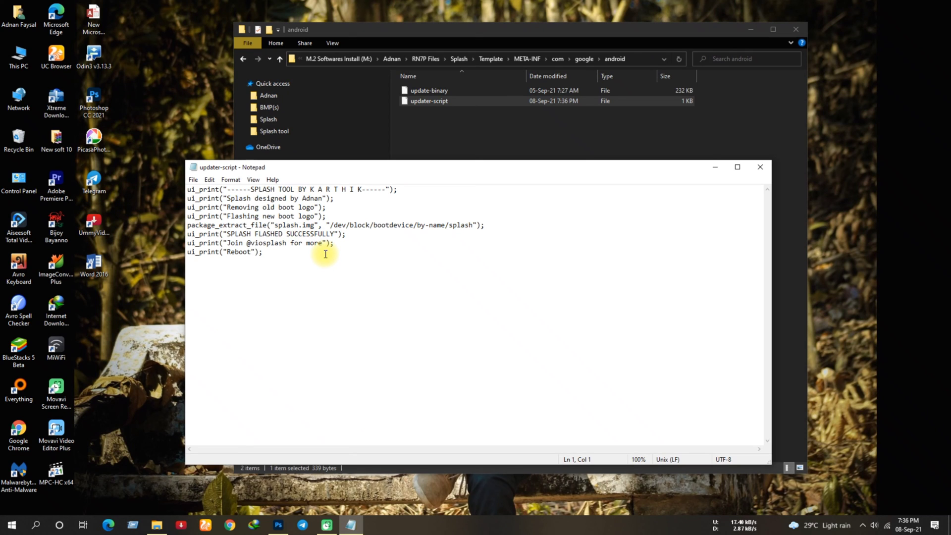
- Close the updater-script, return to the Template folder, and select META-INF and splash
{"action": "left_click", "coordinate": [760, 167]}
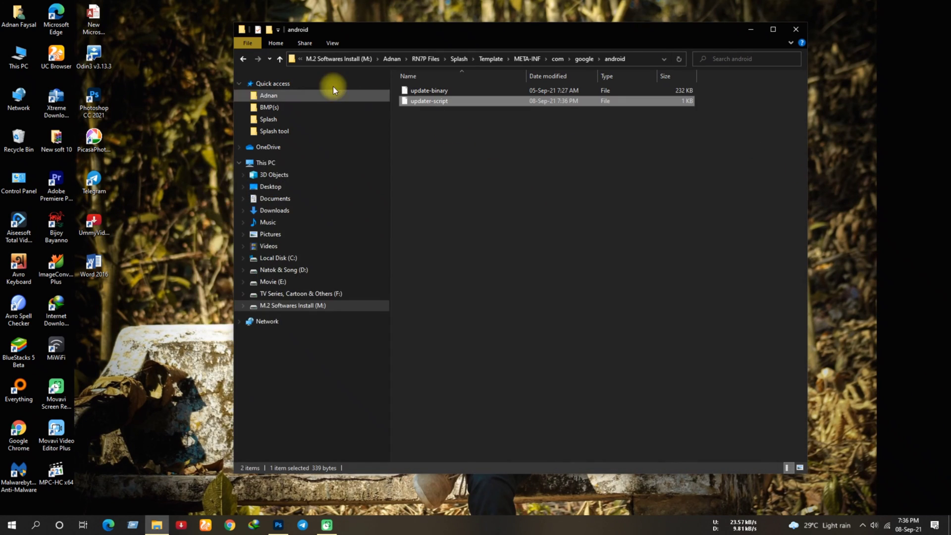
{"action": "left_click", "coordinate": [280, 59]}
{"action": "left_click", "coordinate": [280, 59]}
{"action": "left_click", "coordinate": [280, 59]}
{"action": "left_click", "coordinate": [279, 59]}
{"action": "left_click", "coordinate": [280, 59]}
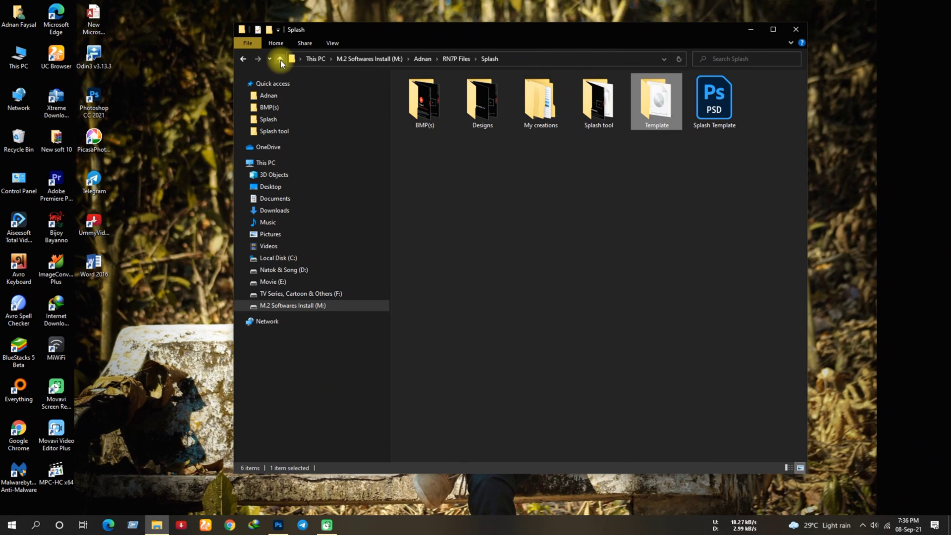
{"action": "double_click", "coordinate": [646, 114]}
{"action": "left_click_drag", "start_coordinate": [460, 172], "coordinate": [450, 88]}
- Add both items to a ZIP-format archive renamed 'Splash test'
{"action": "right_click", "coordinate": [451, 90]}
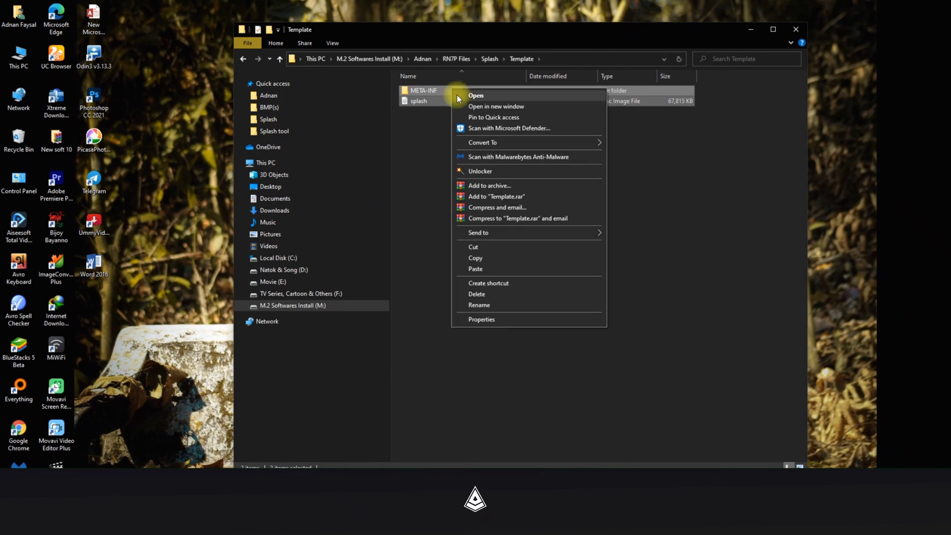
{"action": "left_click", "coordinate": [487, 184]}
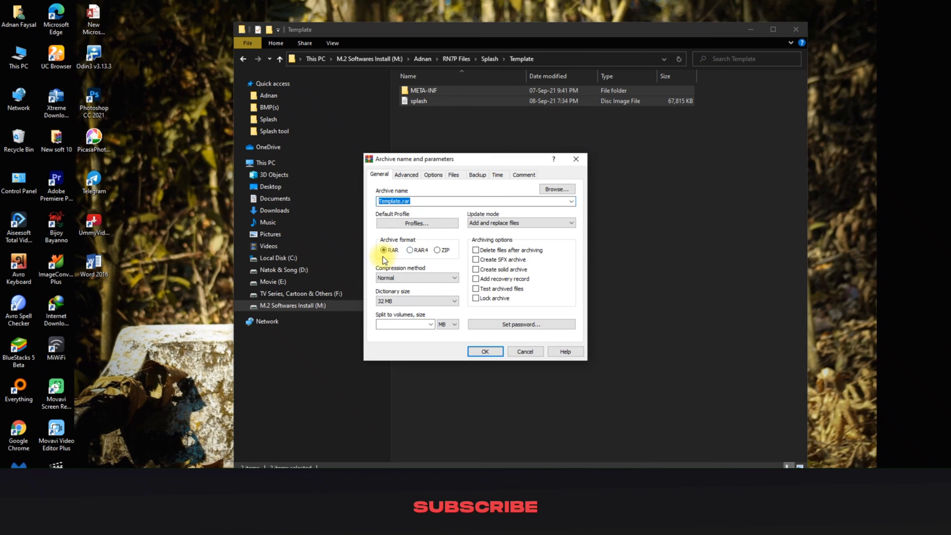
{"action": "left_click", "coordinate": [437, 250]}
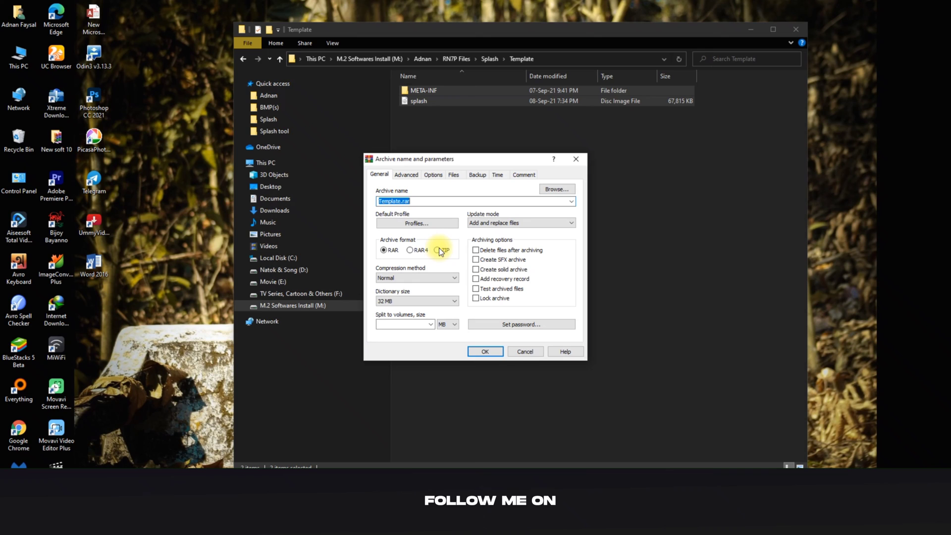
{"action": "double_click", "coordinate": [402, 201]}
{"action": "left_click", "coordinate": [400, 201]}
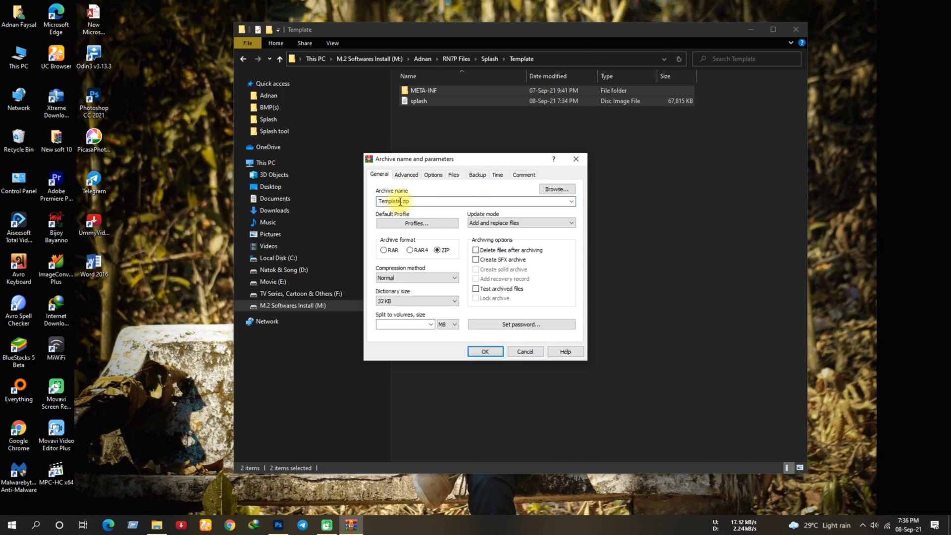
{"action": "key", "text": "BackSpace"}
{"action": "key", "text": "BackSpace"}
{"action": "key", "text": "BackSpace"}
{"action": "key", "text": "BackSpace"}
{"action": "key", "text": "BackSpace"}
{"action": "key", "text": "BackSpace"}
{"action": "key", "text": "BackSpace"}
{"action": "key", "text": "BackSpace"}
{"action": "type", "text": "Splash test"}
{"action": "left_click", "coordinate": [485, 350]}
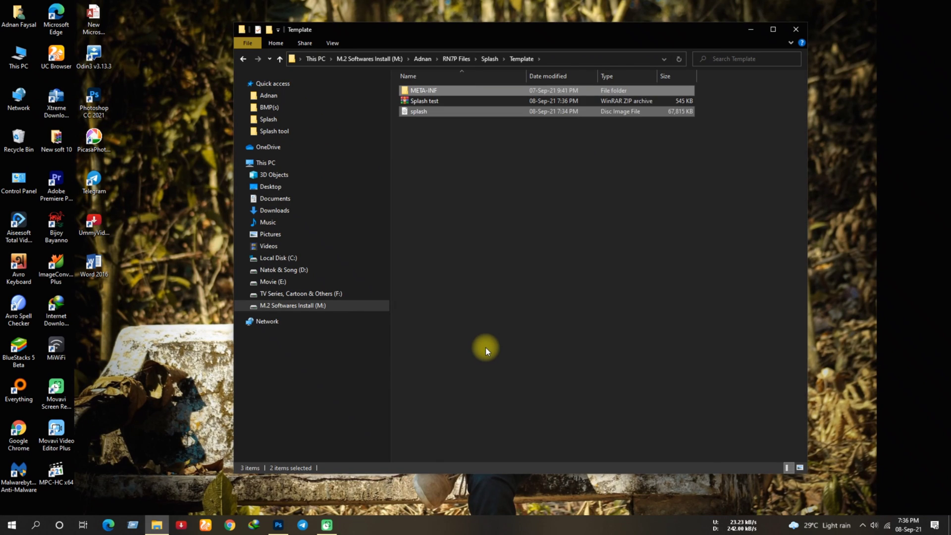
{"action": "left_click", "coordinate": [457, 244]}
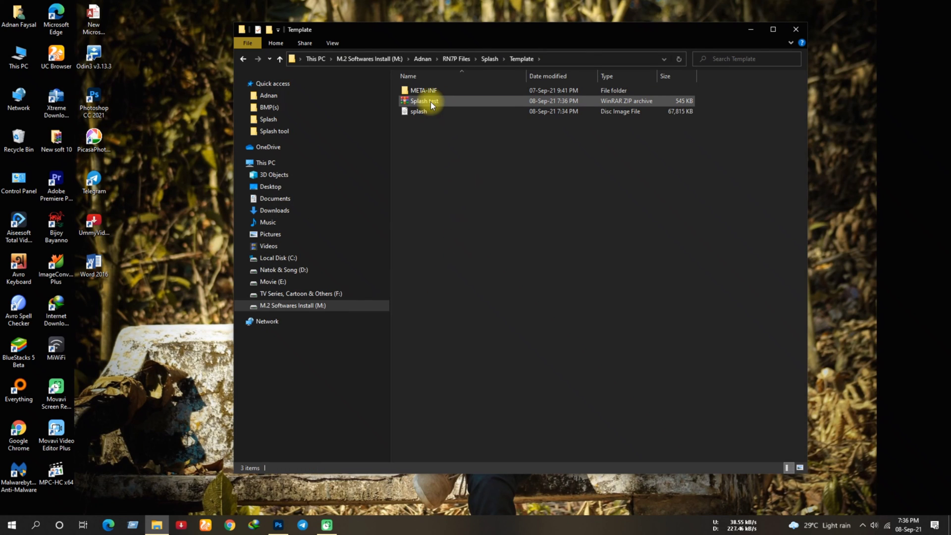